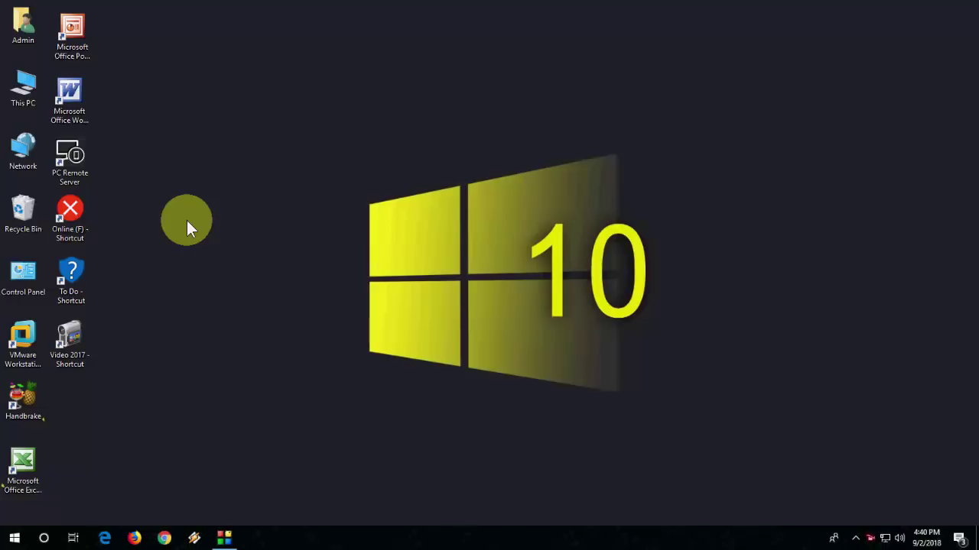
Refresh the desktop and open the Windows Temp folder with the Run command 'temp'
{"action": "right_click", "coordinate": [284, 196]}
{"action": "left_click", "coordinate": [321, 234]}
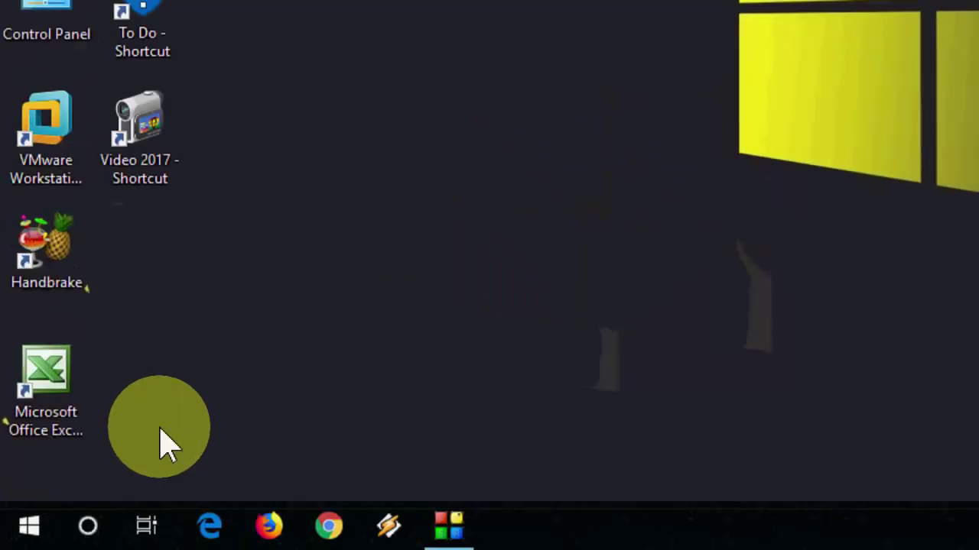
{"action": "key", "text": "super+r"}
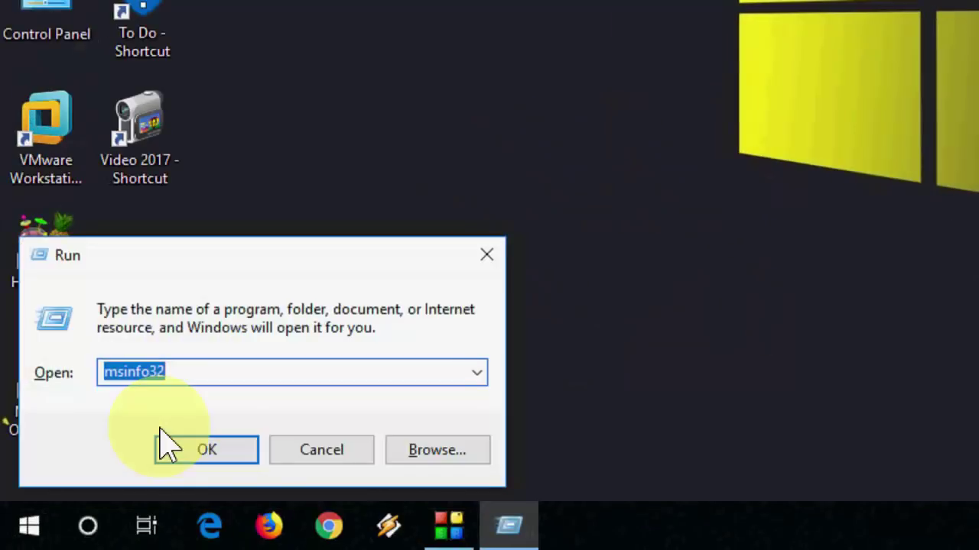
{"action": "type", "text": "temp"}
{"action": "left_click", "coordinate": [218, 450]}
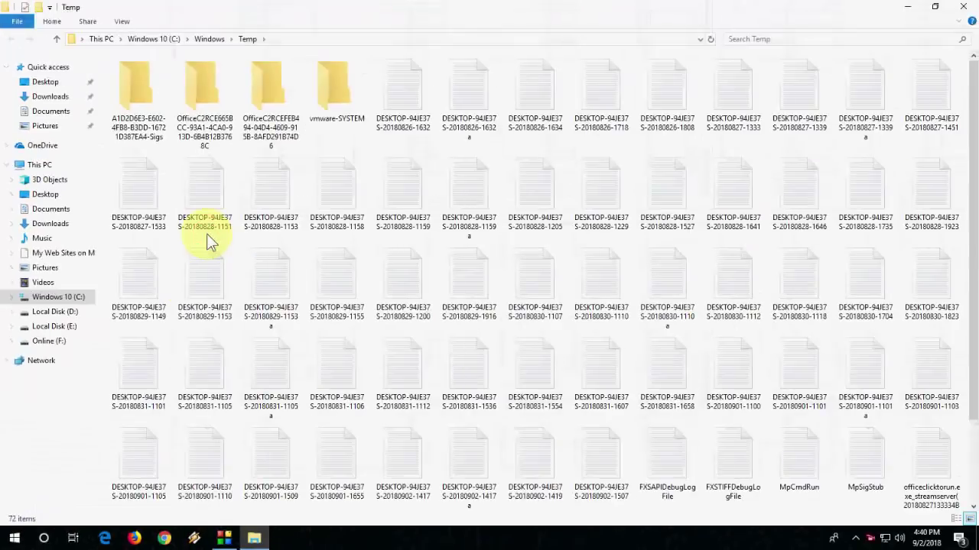
Delete all Temp folder items, applying to all and skipping files still in use
{"action": "key", "text": "ctrl+a"}
{"action": "key", "text": "Delete"}
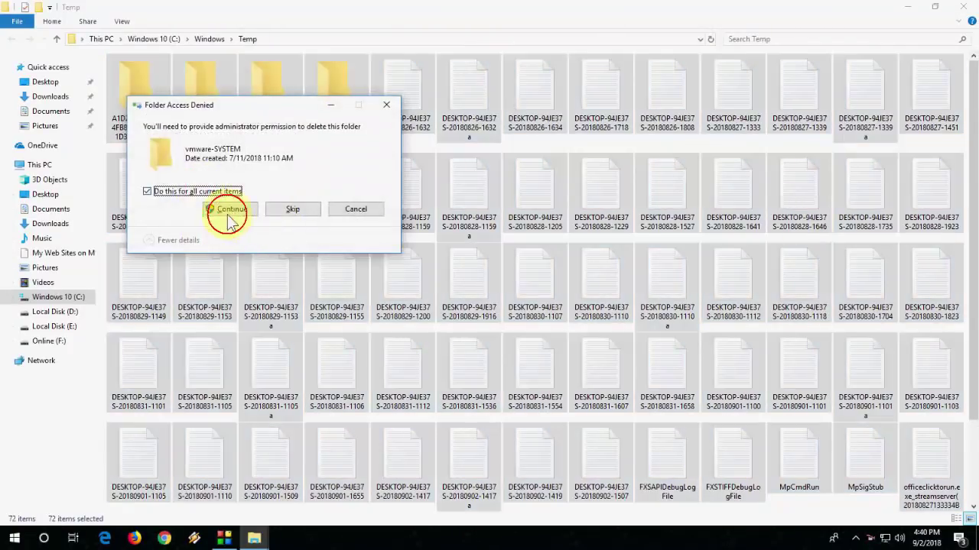
{"action": "left_click", "coordinate": [229, 214]}
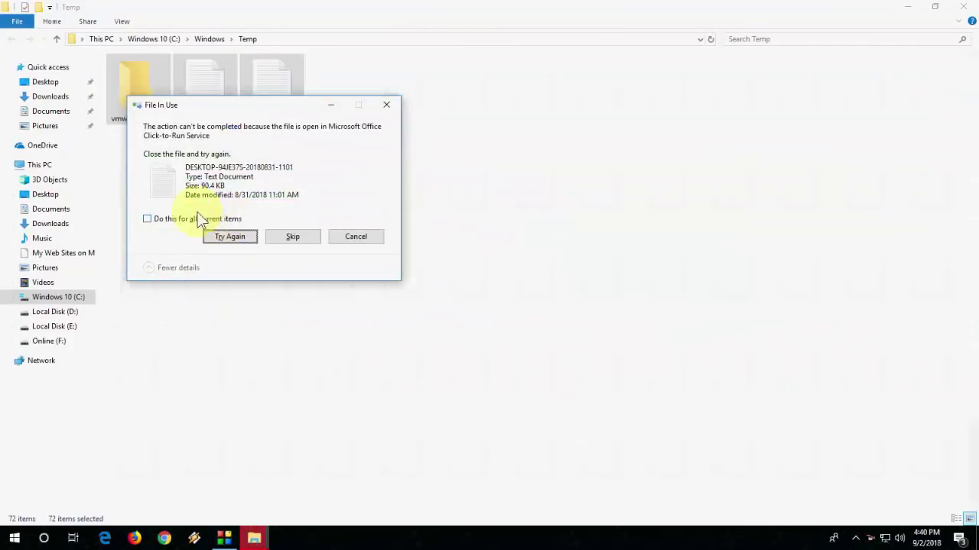
{"action": "left_click", "coordinate": [283, 237]}
{"action": "left_click", "coordinate": [368, 220]}
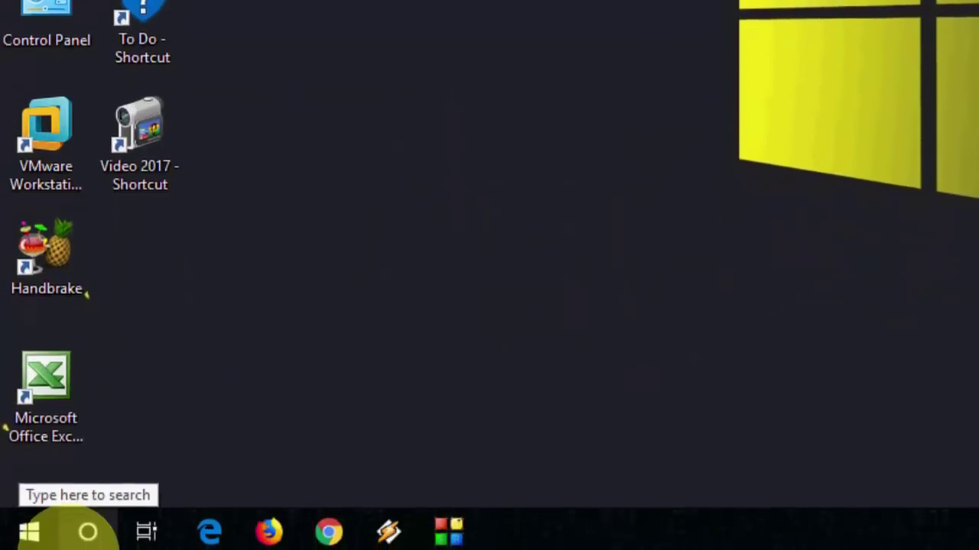
Open the user's Temp folder with the Run command '%temp%'
{"action": "key", "text": "super+r"}
{"action": "type", "text": "%temp%"}
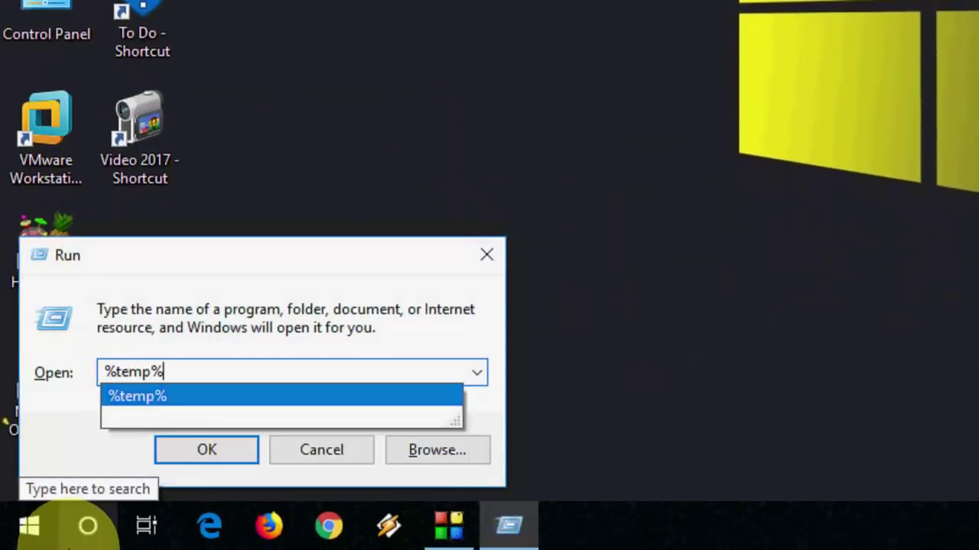
{"action": "left_click", "coordinate": [203, 453]}
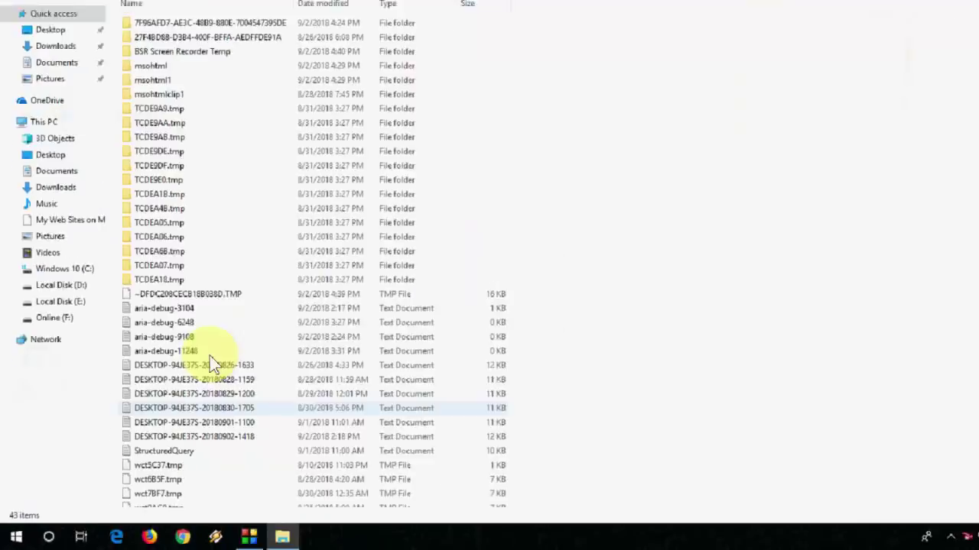
Delete all its items, skipping in-use files and folders, then close the window
{"action": "key", "text": "ctrl+a"}
{"action": "key", "text": "Delete"}
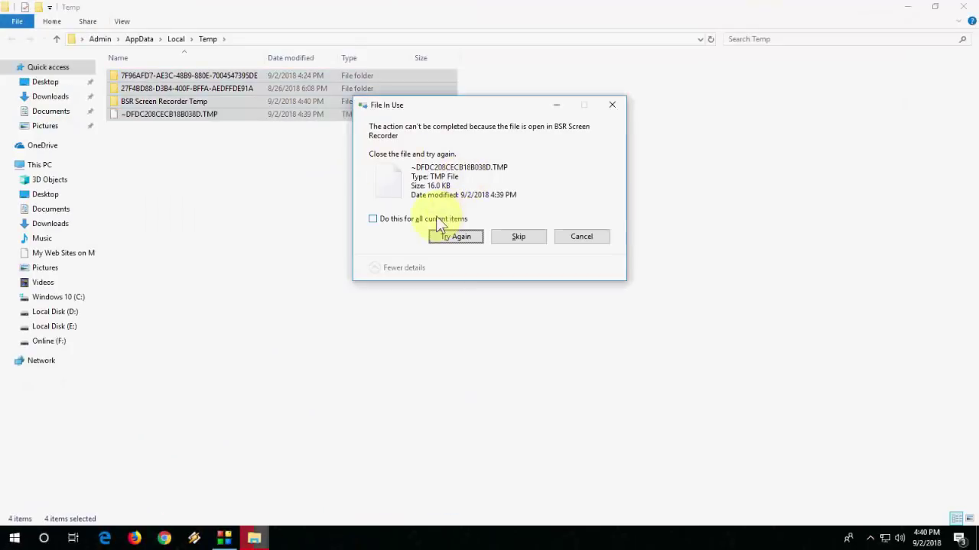
{"action": "left_click", "coordinate": [455, 239]}
{"action": "left_click", "coordinate": [440, 219]}
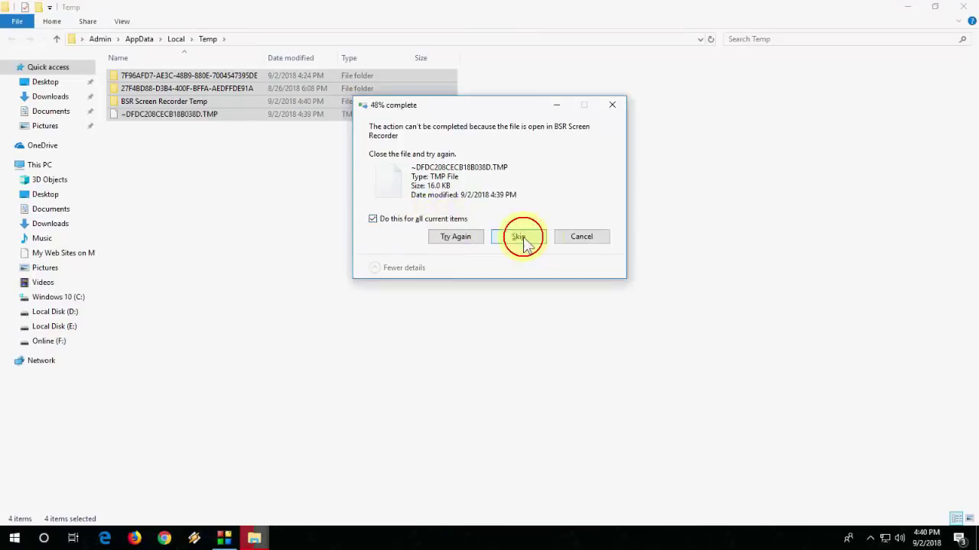
{"action": "left_click", "coordinate": [519, 237]}
{"action": "left_click", "coordinate": [421, 219]}
{"action": "left_click", "coordinate": [519, 236]}
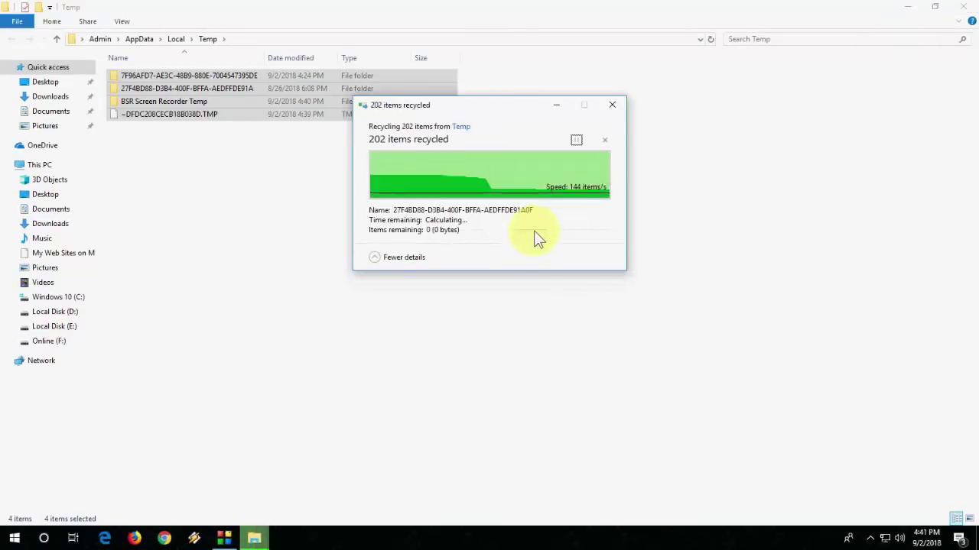
{"action": "key", "text": "alt+F4"}
Open the Recent folder via Run 'recent', delete all 149 shortcuts, and close it
{"action": "key", "text": "super+r"}
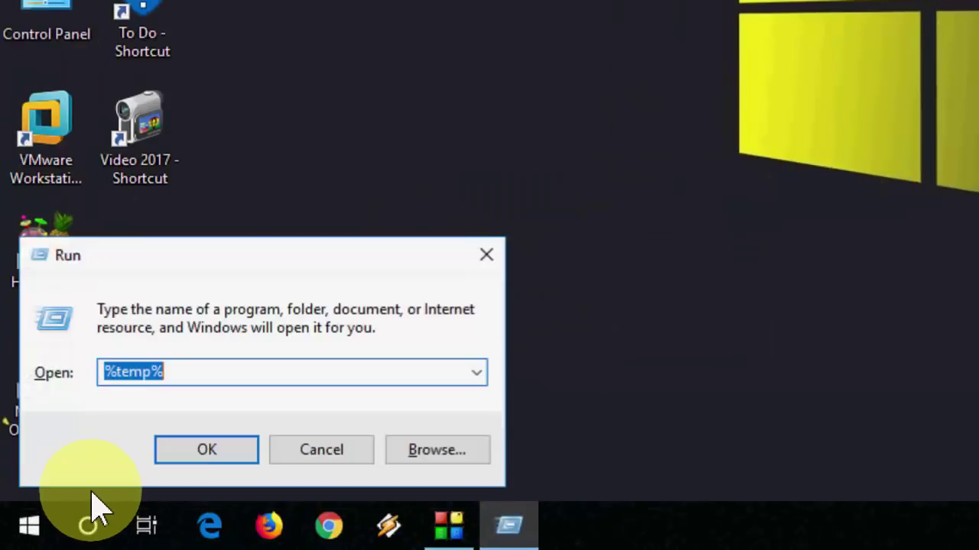
{"action": "type", "text": "recent"}
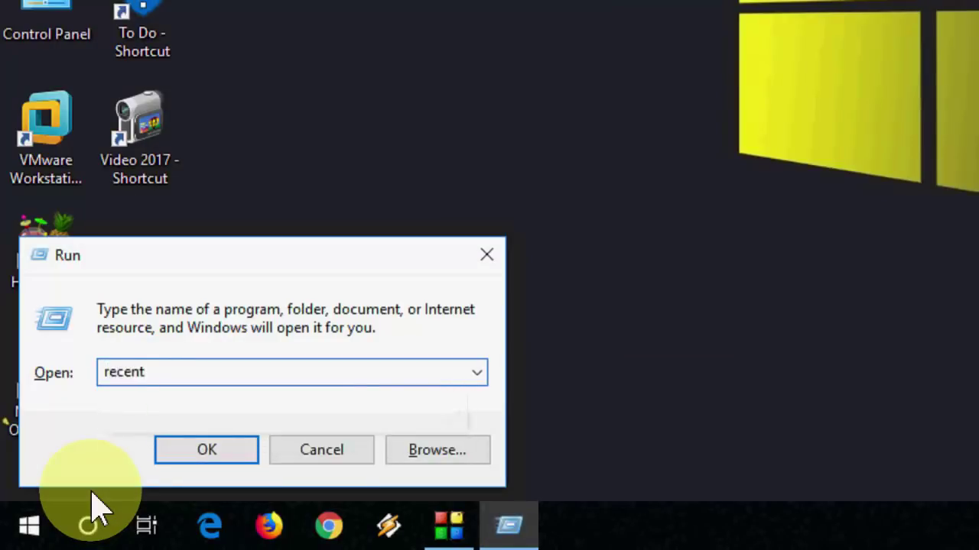
{"action": "key", "text": "Return"}
{"action": "left_click", "coordinate": [153, 207]}
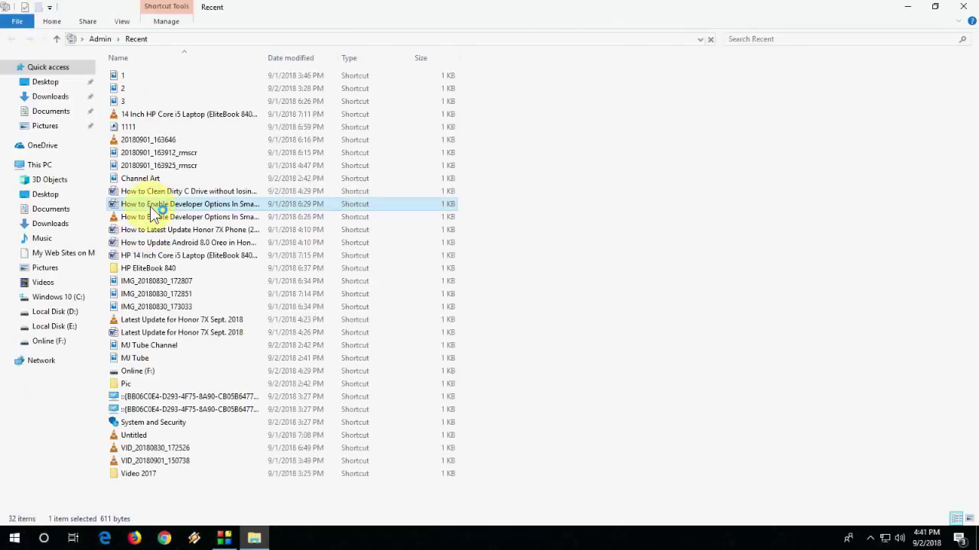
{"action": "key", "text": "ctrl+a"}
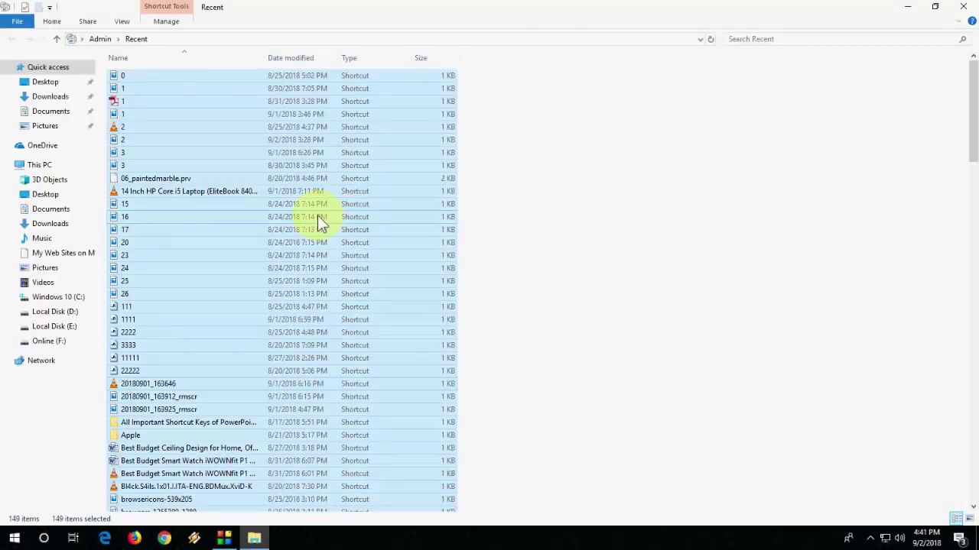
{"action": "key", "text": "Delete"}
{"action": "key", "text": "alt+F4"}
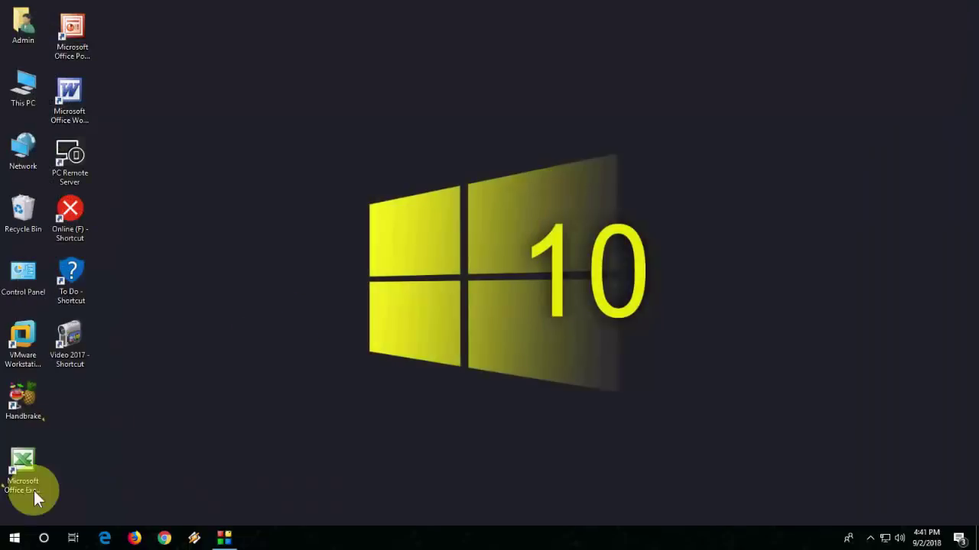
Open Prefetch from the Run box and delete its files, skipping those in use
{"action": "key", "text": "super+r"}
{"action": "type", "text": "pre"}
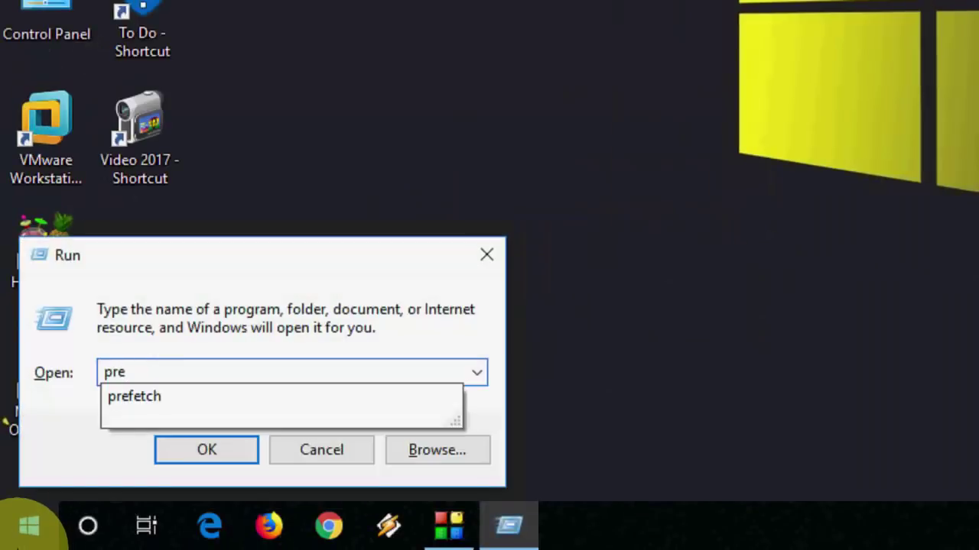
{"action": "left_click", "coordinate": [136, 398]}
{"action": "left_click", "coordinate": [208, 453]}
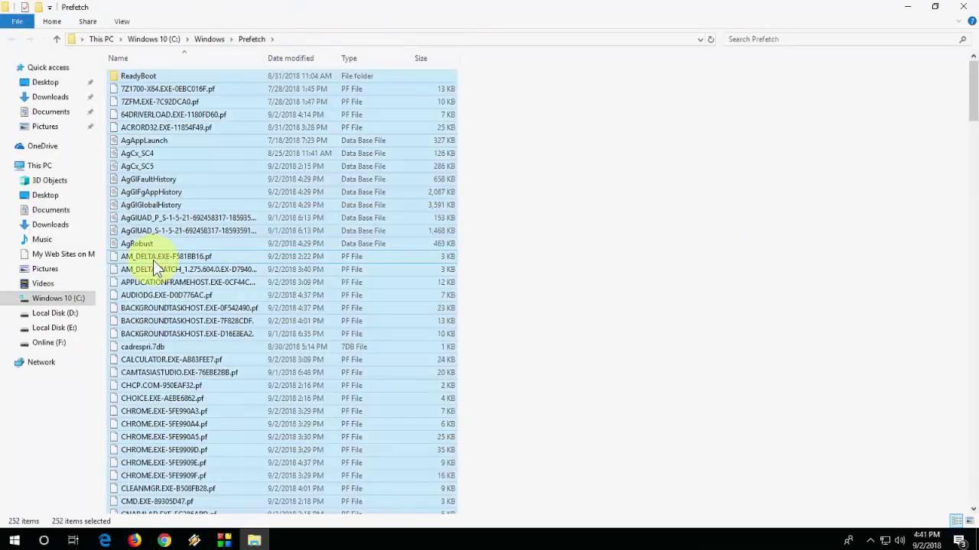
{"action": "key", "text": "Delete"}
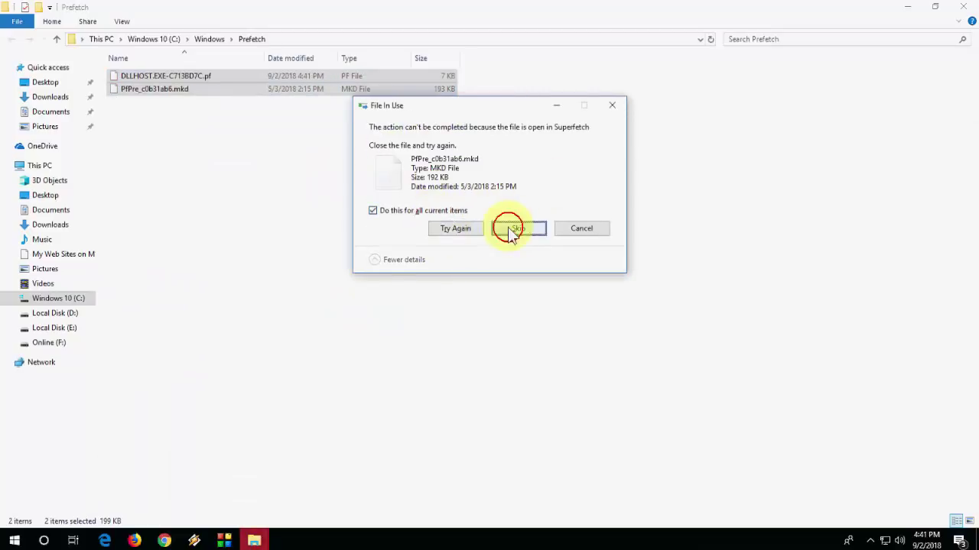
{"action": "left_click", "coordinate": [511, 229]}
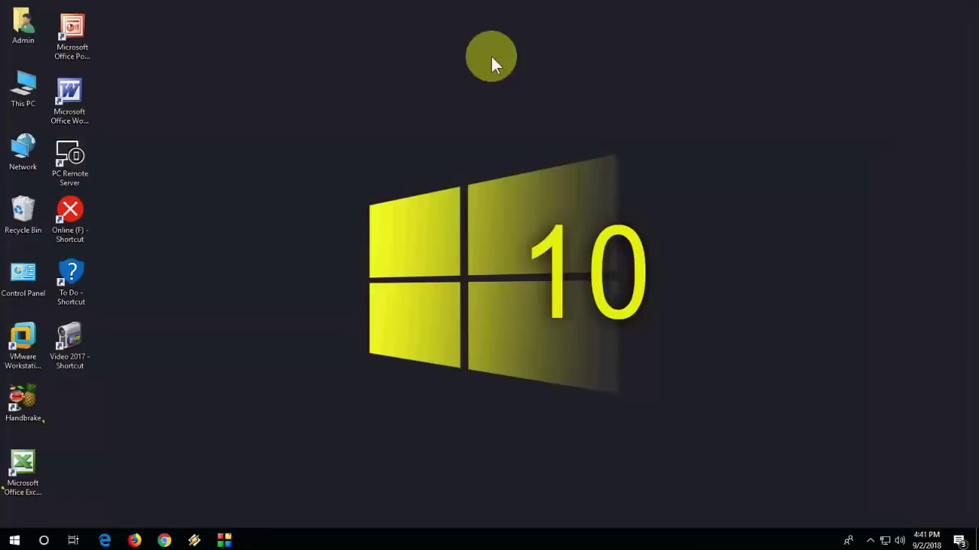
Refresh the desktop and browse This PC to the C:\Windows folder
{"action": "right_click", "coordinate": [387, 85]}
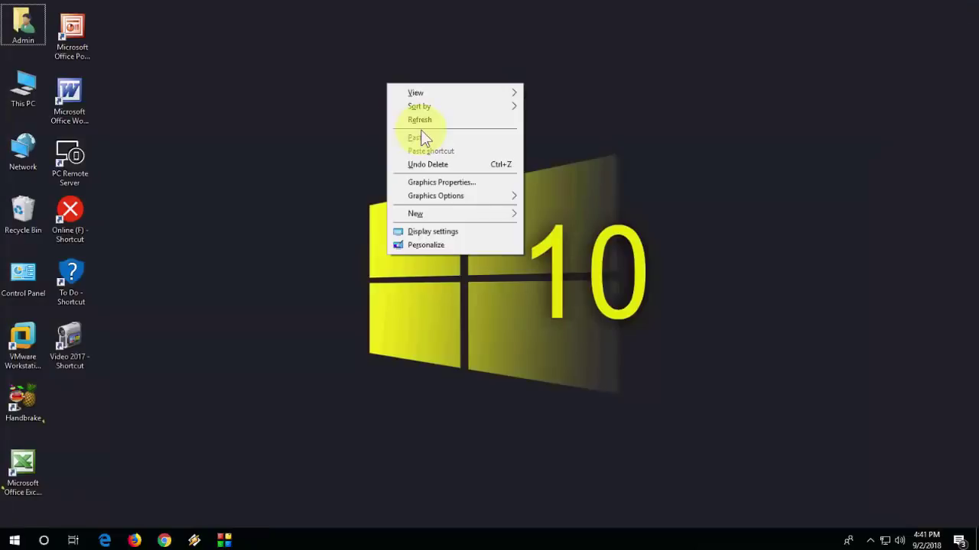
{"action": "left_click", "coordinate": [195, 131]}
{"action": "double_click", "coordinate": [23, 91]}
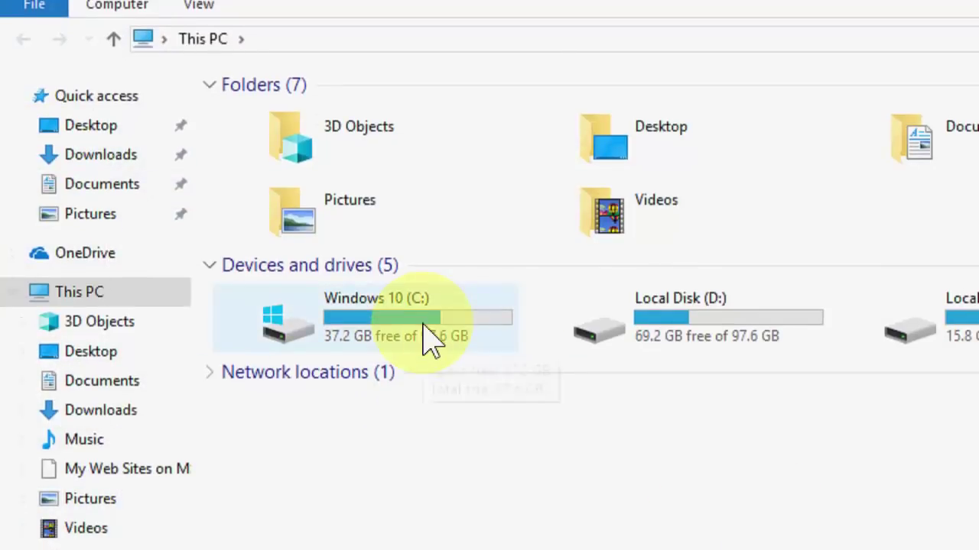
{"action": "double_click", "coordinate": [425, 325]}
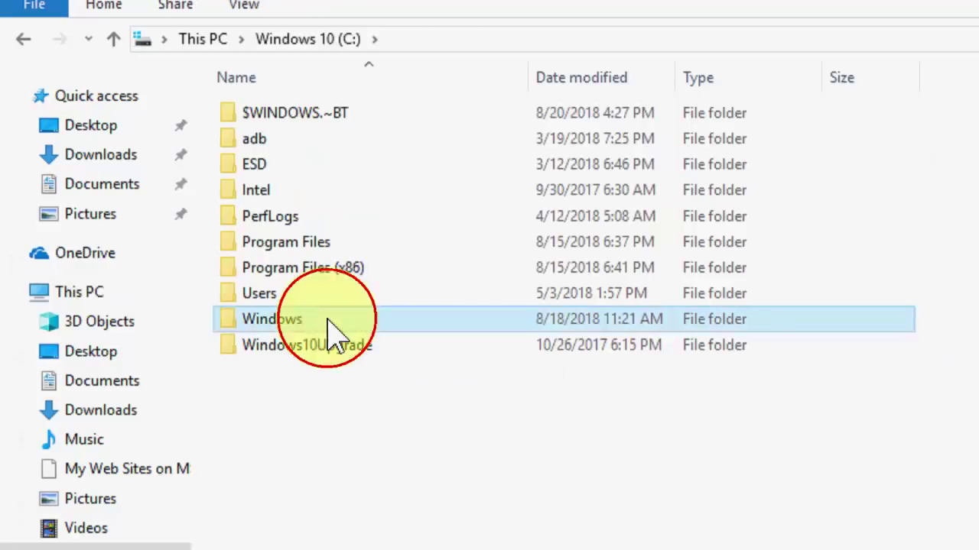
{"action": "double_click", "coordinate": [334, 322]}
Open SoftwareDistribution and delete all of its items
{"action": "key", "text": "s"}
{"action": "key", "text": "o"}
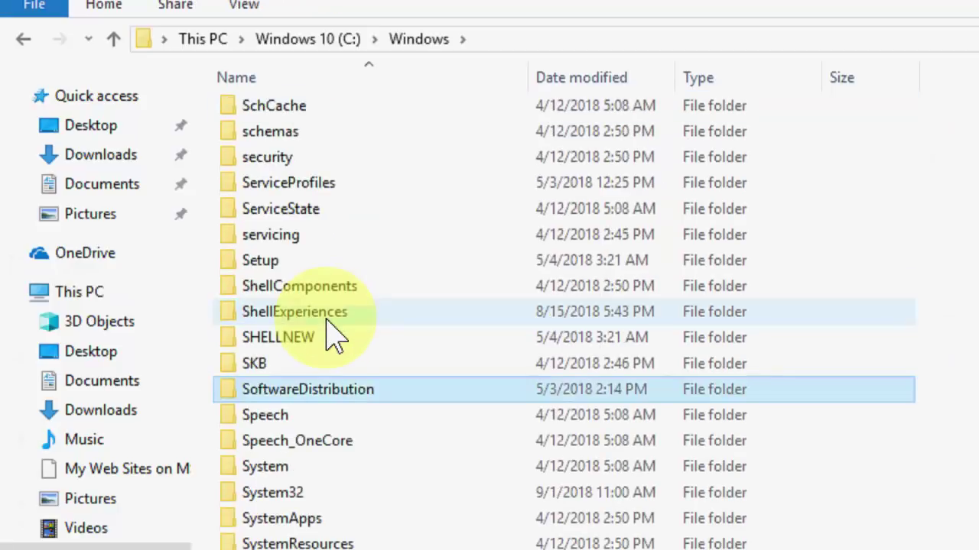
{"action": "double_click", "coordinate": [330, 391]}
{"action": "left_click", "coordinate": [320, 256], "text": "shift"}
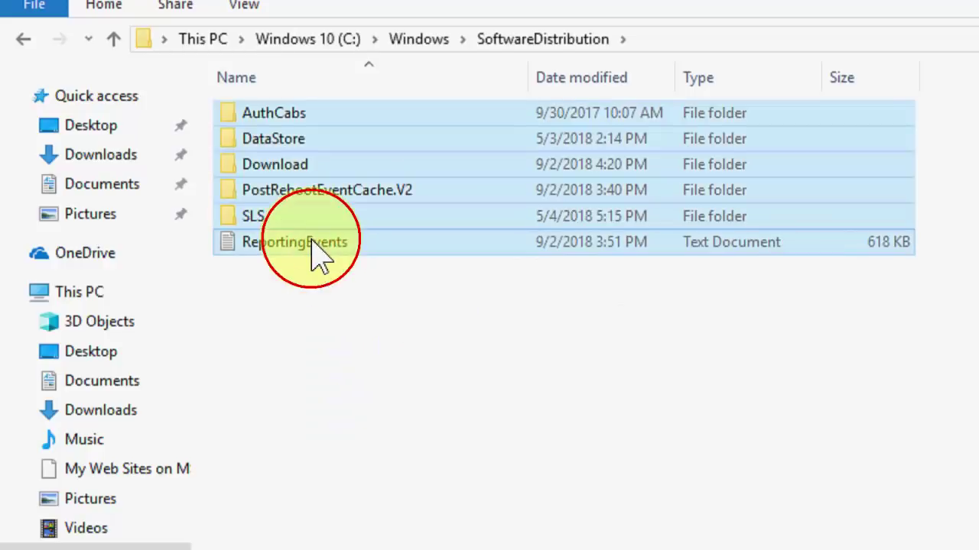
{"action": "key", "text": "Delete"}
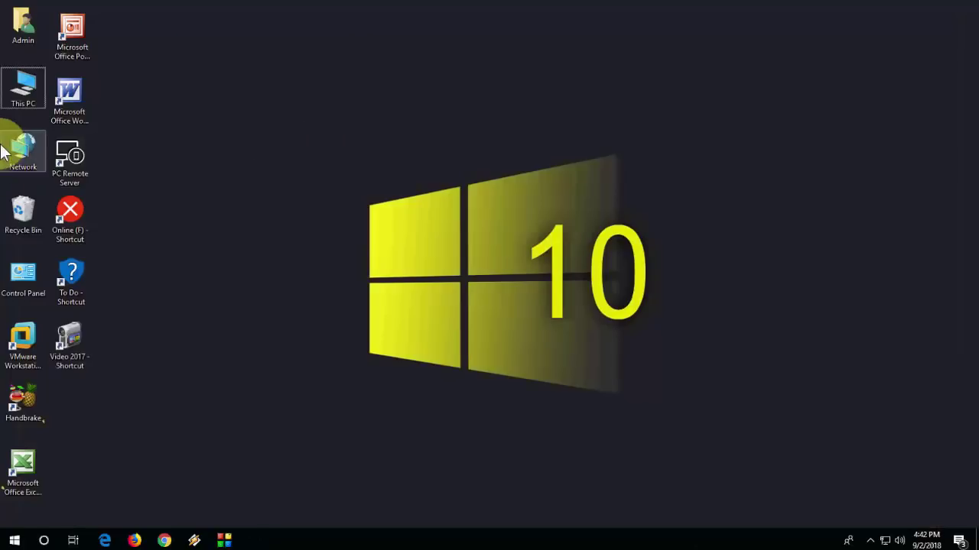
Open the C: drive's Properties Tools tab and view Optimize Drives, all 0% fragmented
{"action": "double_click", "coordinate": [21, 95]}
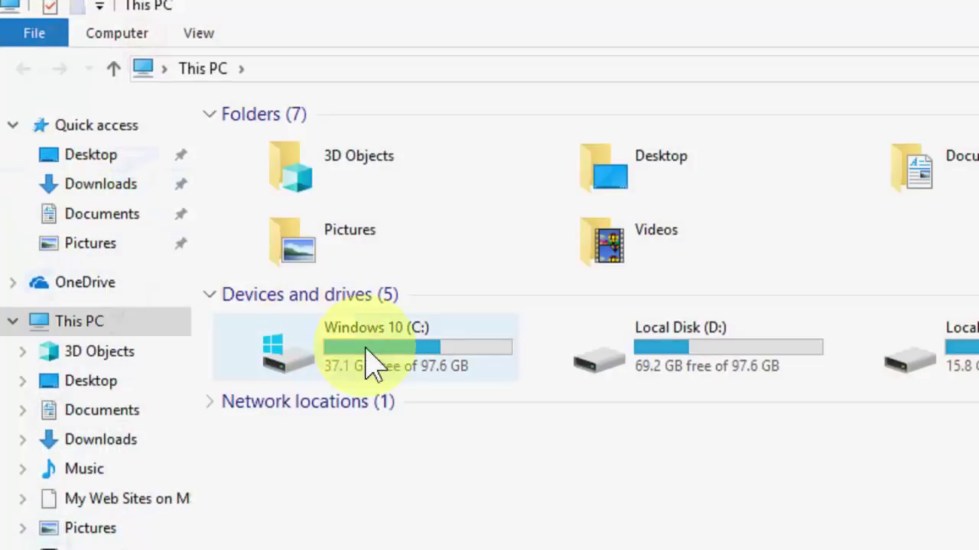
{"action": "right_click", "coordinate": [370, 363]}
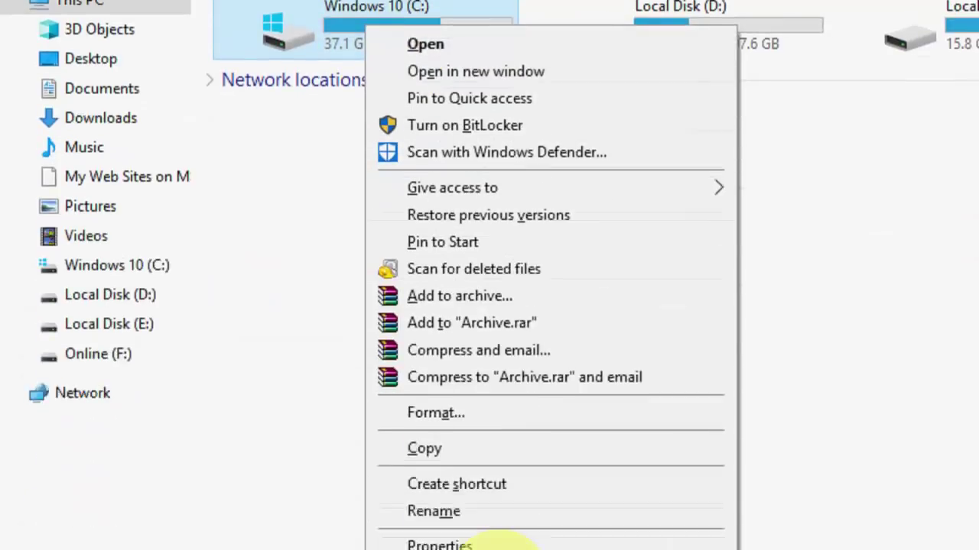
{"action": "left_click", "coordinate": [440, 485]}
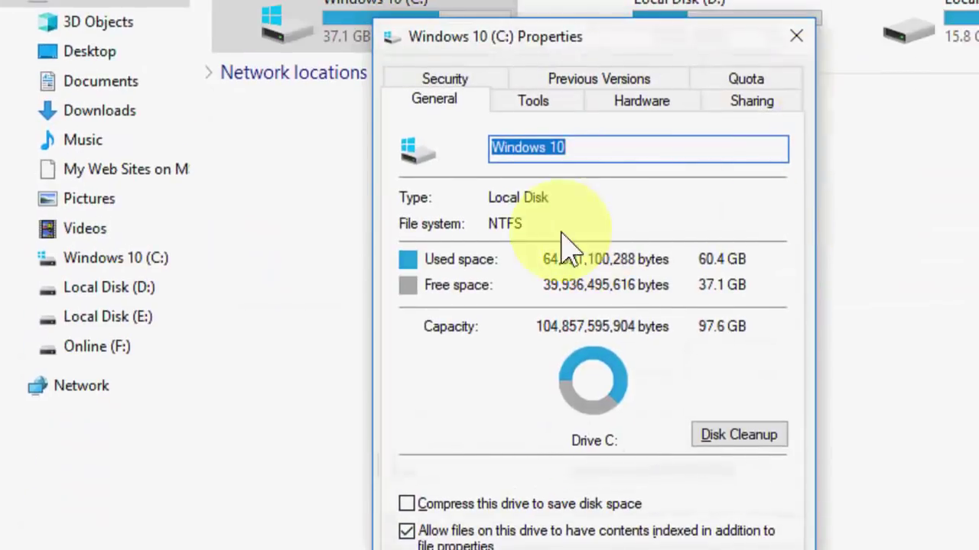
{"action": "left_click", "coordinate": [533, 104]}
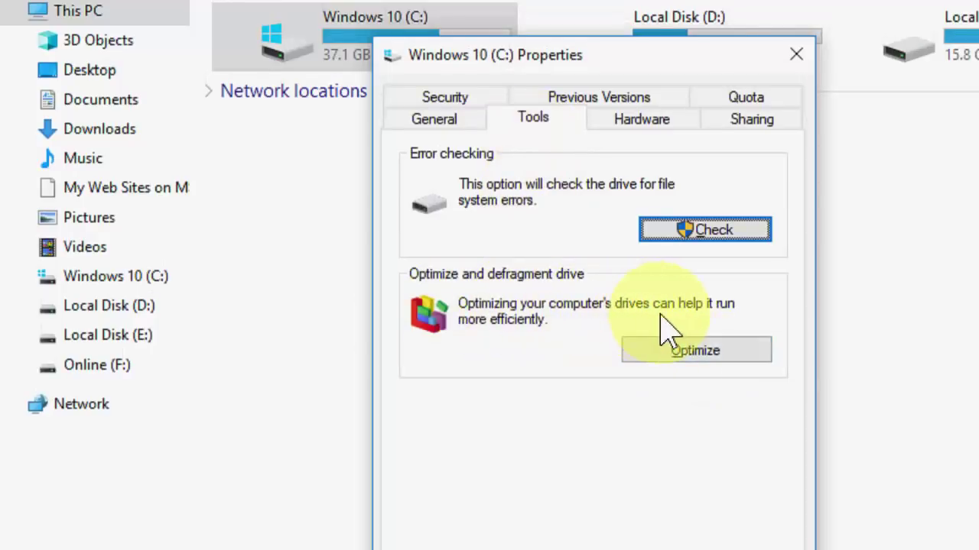
{"action": "left_click", "coordinate": [651, 358]}
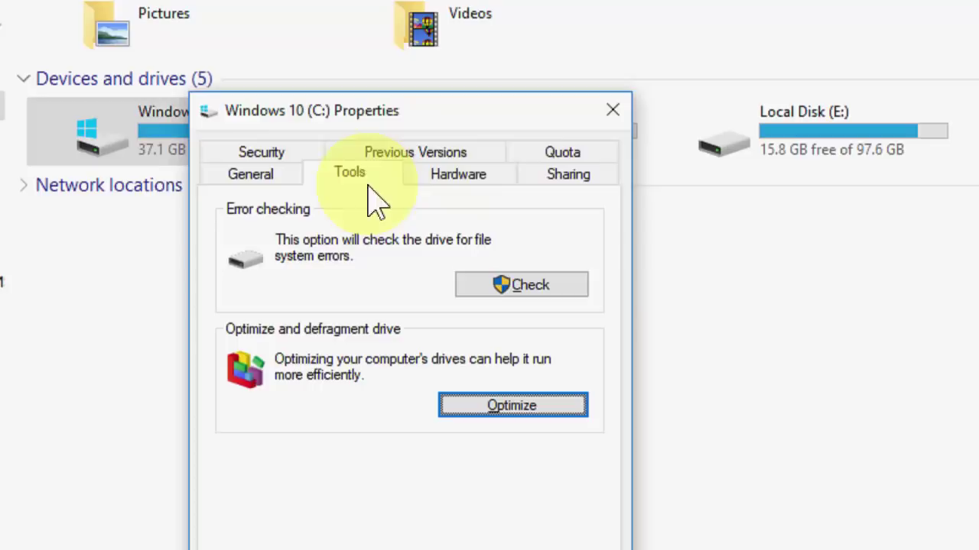
Start an error-check scan of drive C:, then close its properties window
{"action": "left_click_drag", "start_coordinate": [367, 113], "coordinate": [418, 113]}
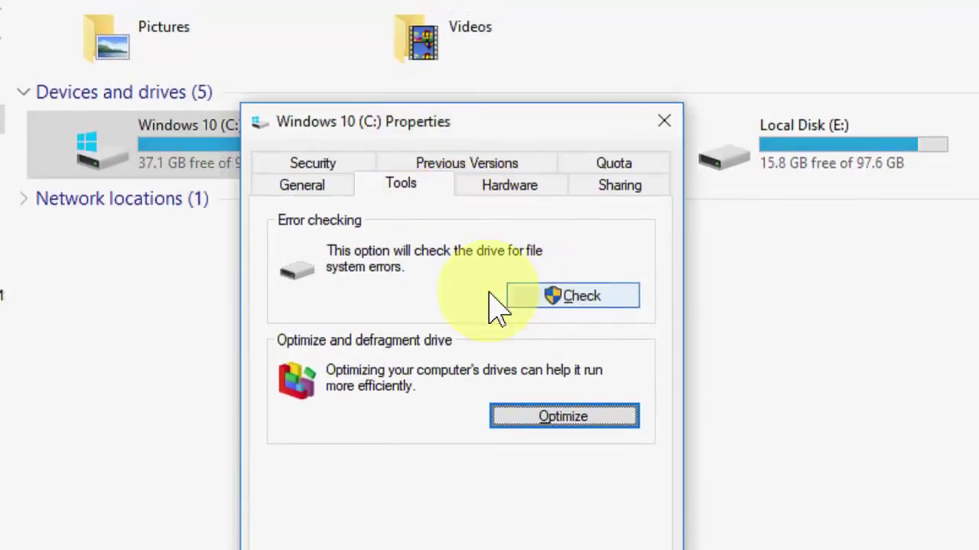
{"action": "left_click", "coordinate": [586, 300]}
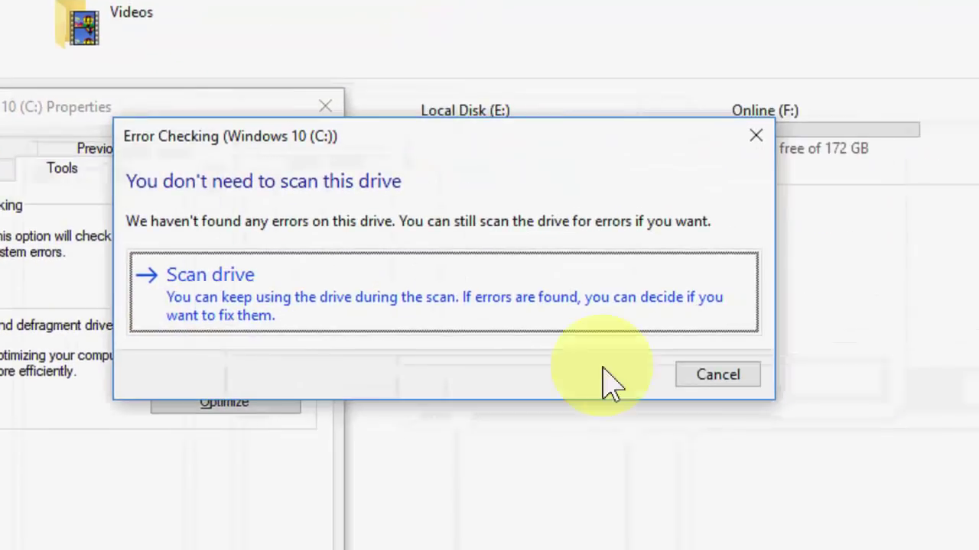
{"action": "left_click", "coordinate": [271, 299]}
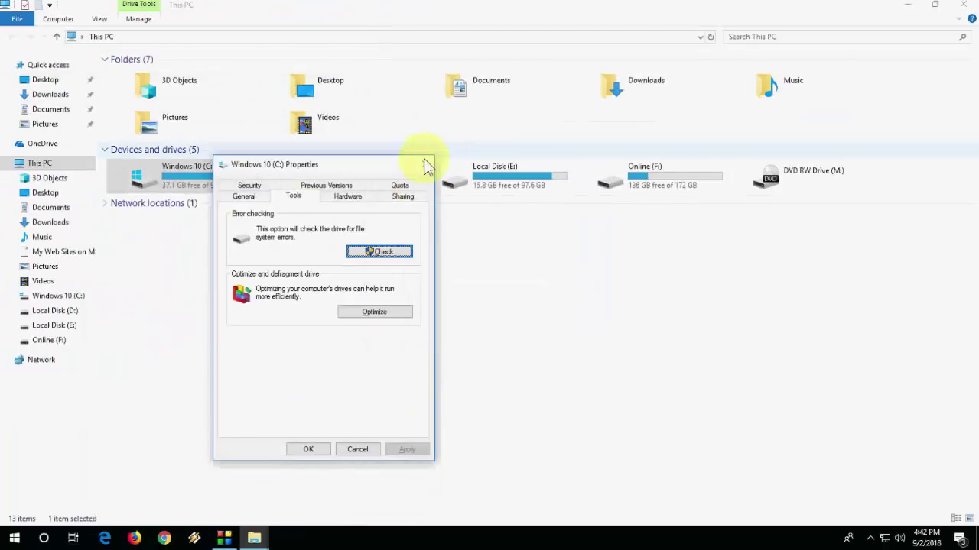
{"action": "left_click", "coordinate": [421, 162]}
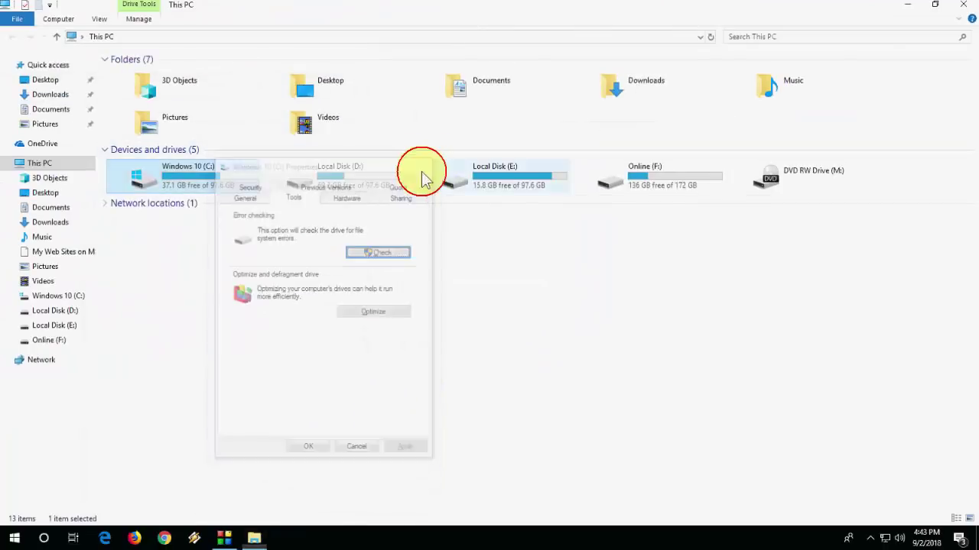
{"action": "right_click", "coordinate": [433, 257]}
Close File Explorer and refresh the desktop
{"action": "left_click", "coordinate": [457, 302]}
{"action": "left_click", "coordinate": [963, 5]}
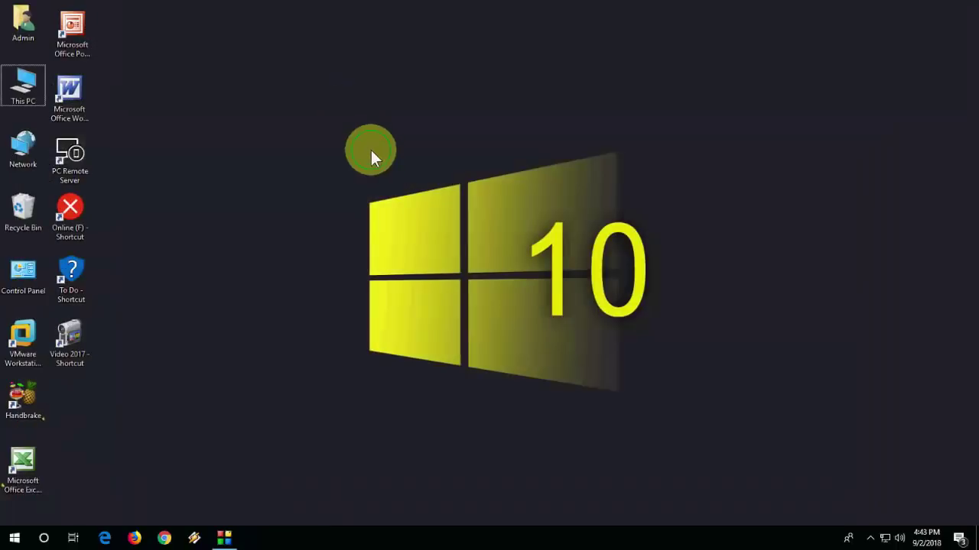
{"action": "right_click", "coordinate": [346, 108]}
{"action": "left_click", "coordinate": [344, 149]}
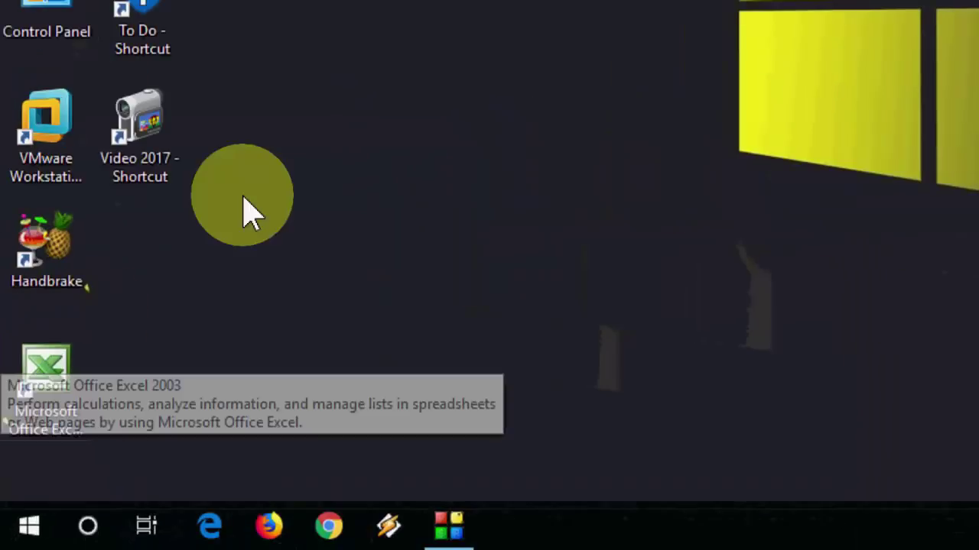
Search Start for 'disk c' to launch Disk Cleanup for drive C:
{"action": "key", "text": "super"}
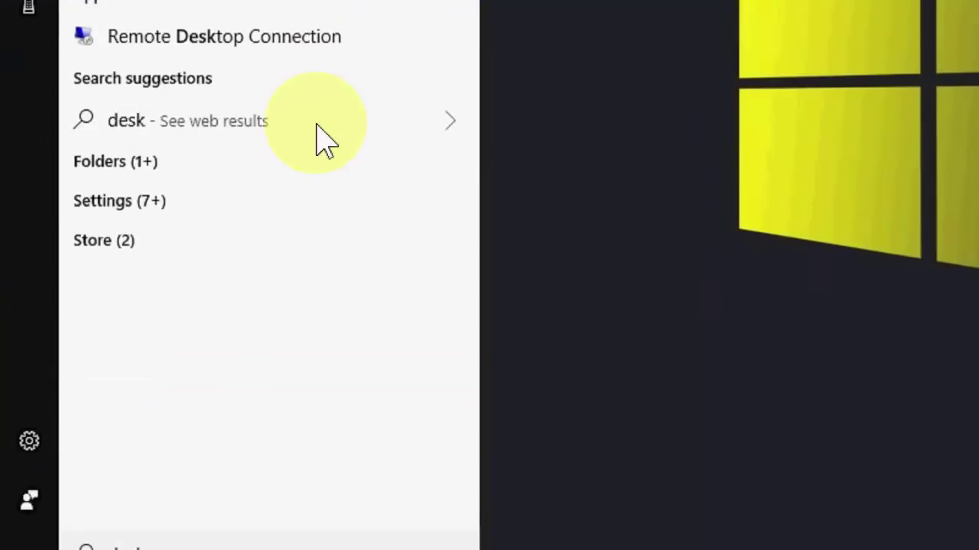
{"action": "key", "text": "BackSpace"}
{"action": "key", "text": "BackSpace"}
{"action": "key", "text": "BackSpace"}
{"action": "type", "text": "isk c"}
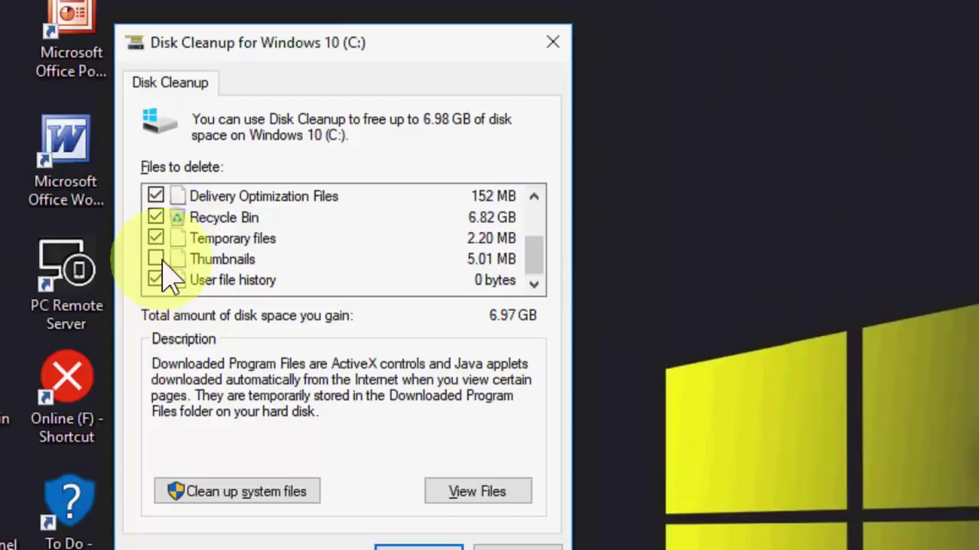
Include Thumbnails, rescan C: for system files, and add Windows Update Cleanup
{"action": "left_click", "coordinate": [156, 259]}
{"action": "left_click", "coordinate": [240, 490]}
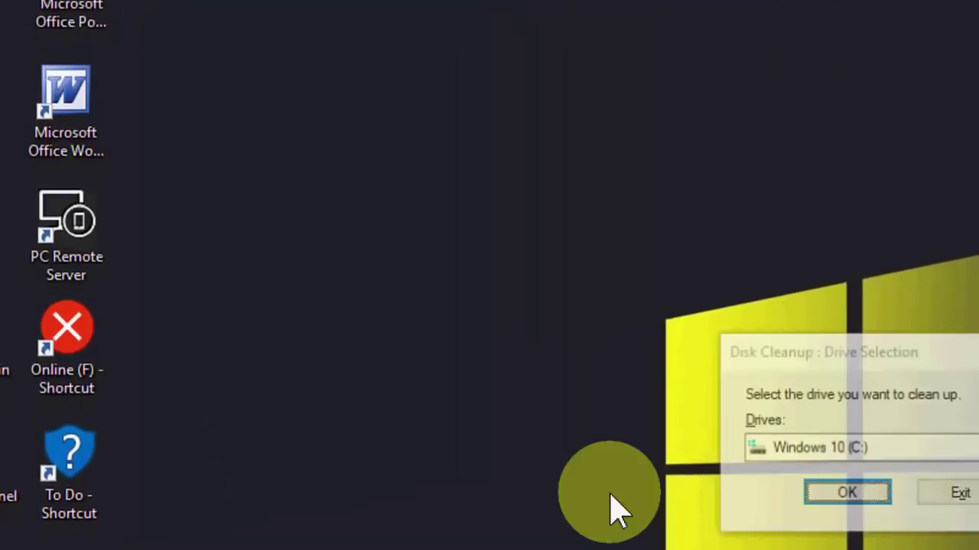
{"action": "left_click", "coordinate": [847, 493]}
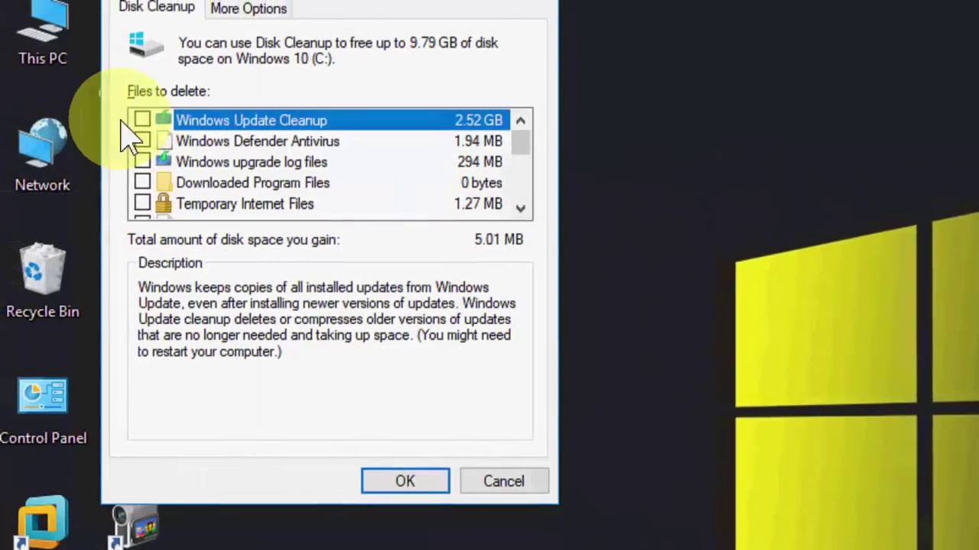
{"action": "left_click", "coordinate": [145, 126]}
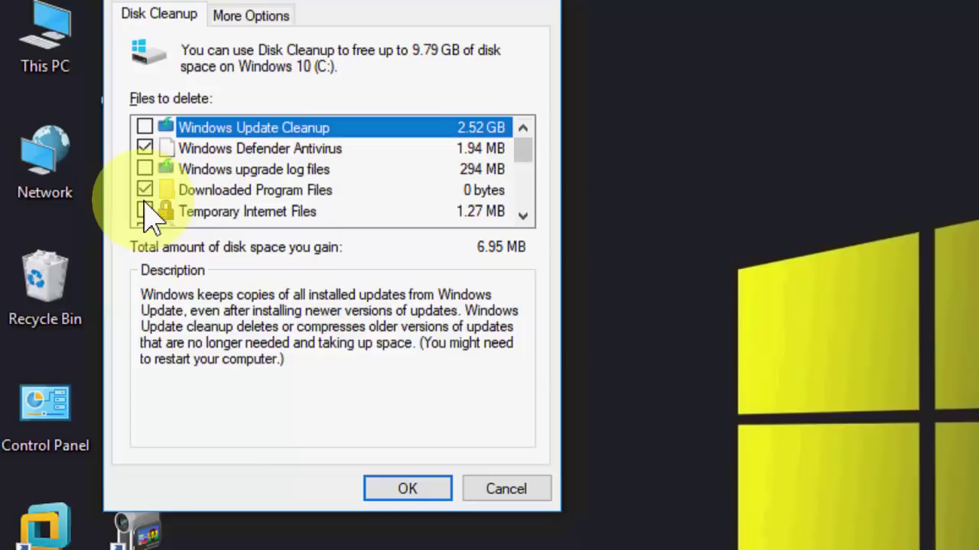
{"action": "scroll", "coordinate": [176, 206], "scroll_direction": "down", "scroll_amount": 1}
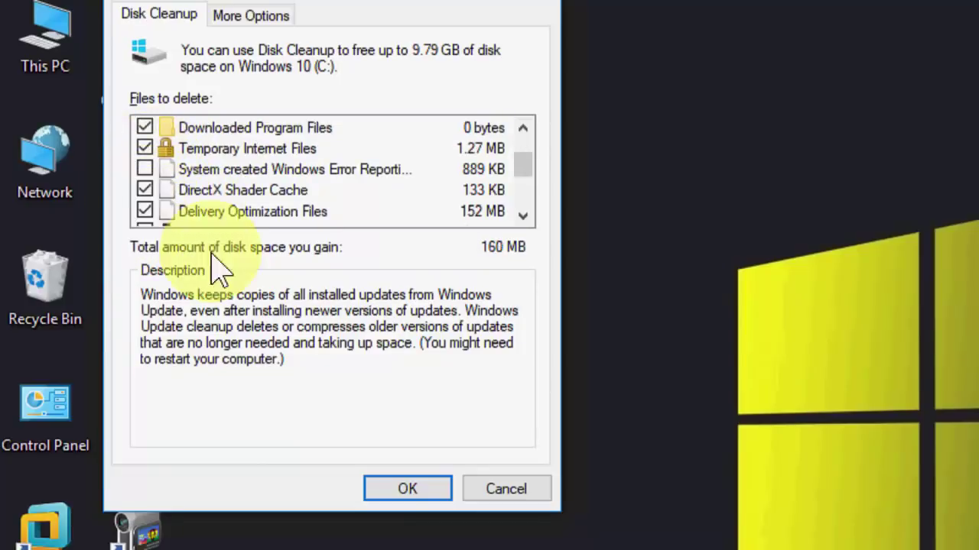
Permanently delete the selected files (about 160 MB) and refresh the desktop
{"action": "left_click", "coordinate": [394, 448]}
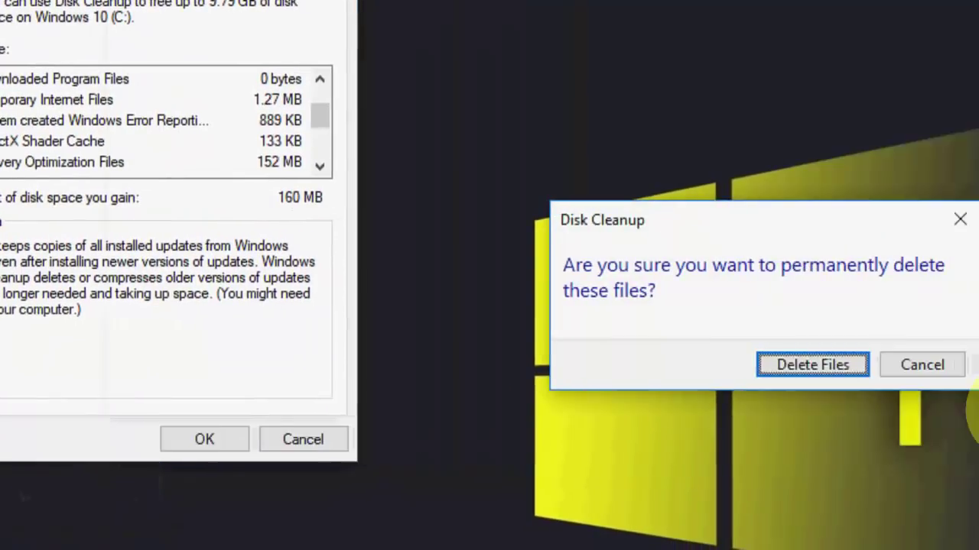
{"action": "left_click", "coordinate": [805, 367]}
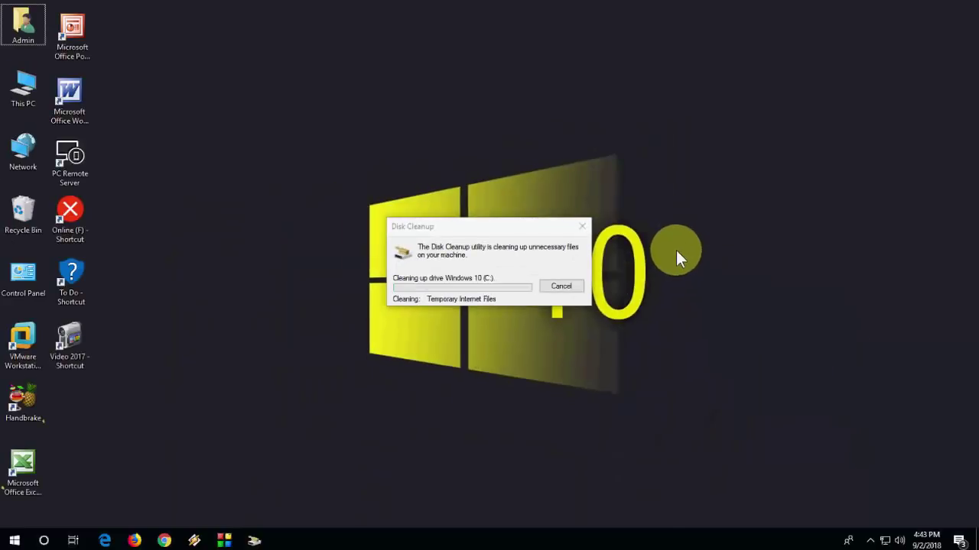
{"action": "right_click", "coordinate": [676, 250]}
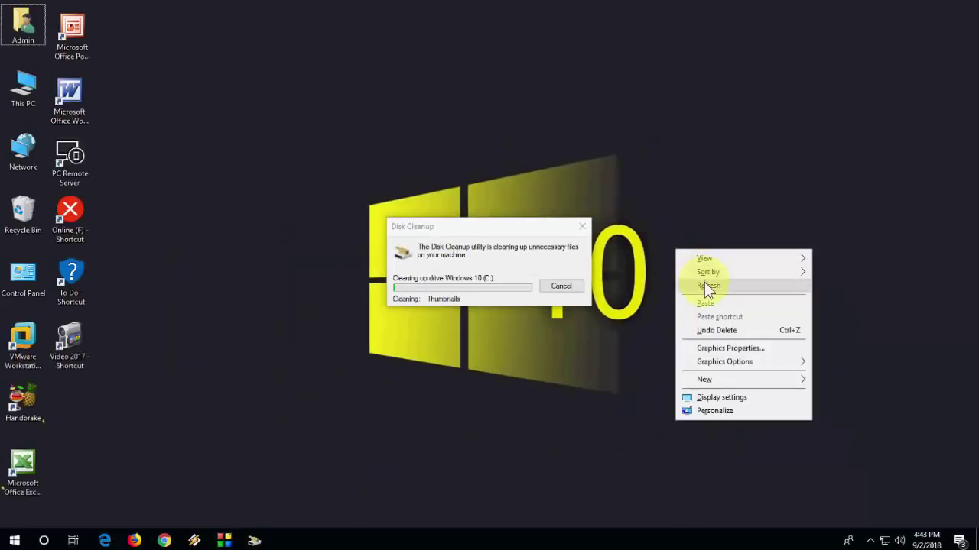
{"action": "left_click", "coordinate": [704, 288]}
{"action": "left_click_drag", "start_coordinate": [478, 224], "coordinate": [475, 201]}
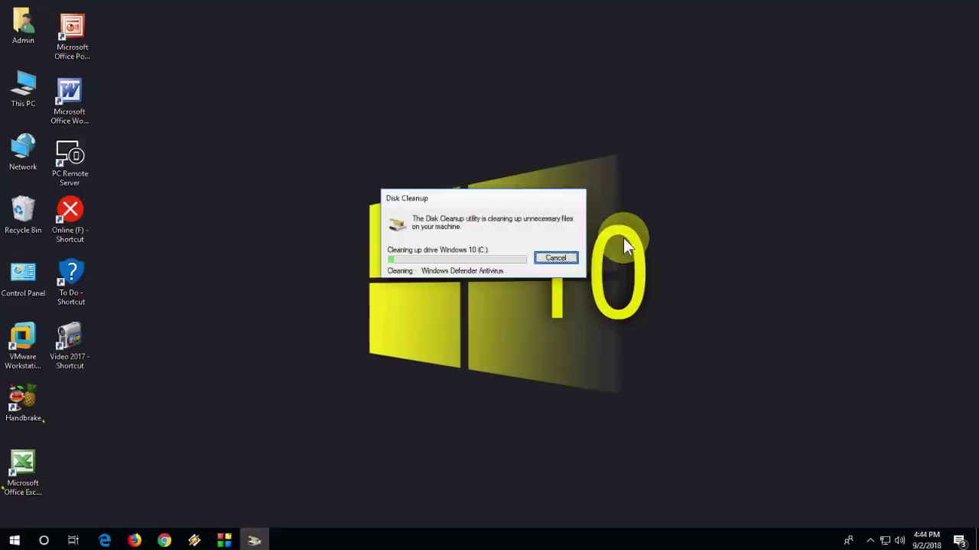
{"action": "right_click", "coordinate": [385, 180]}
{"action": "left_click", "coordinate": [409, 216]}
{"action": "right_click", "coordinate": [347, 167]}
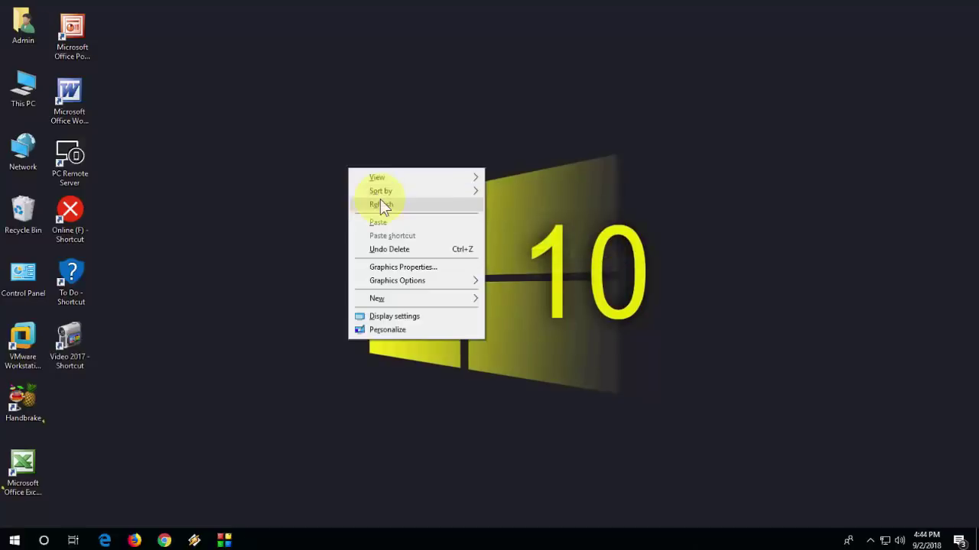
Refresh the desktop and open Settings > System > Storage
{"action": "left_click", "coordinate": [381, 200]}
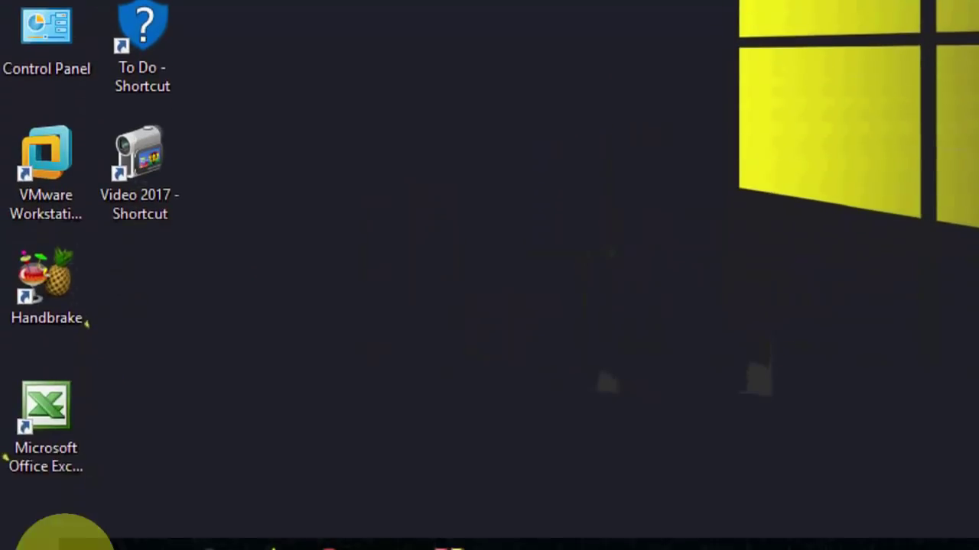
{"action": "left_click", "coordinate": [14, 540]}
{"action": "left_click", "coordinate": [31, 428]}
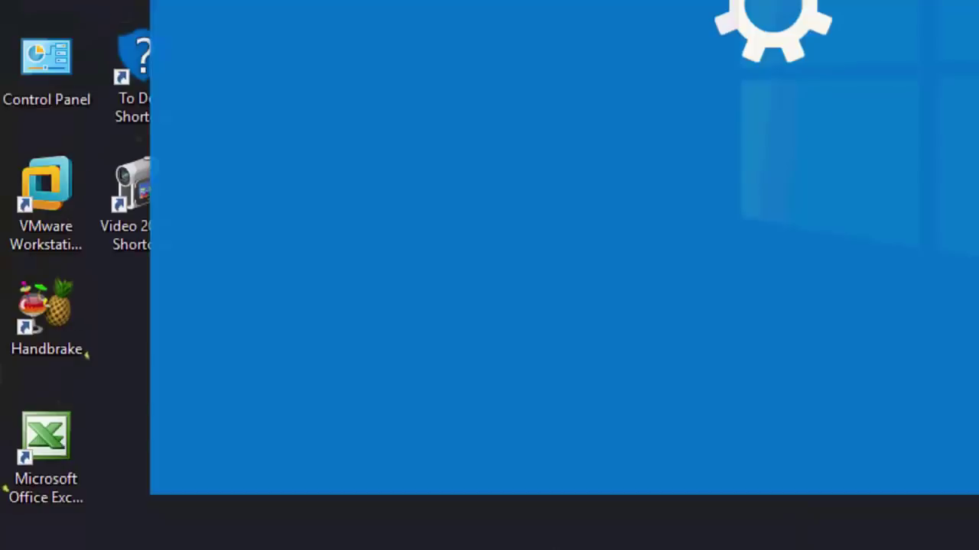
{"action": "left_click", "coordinate": [375, 176]}
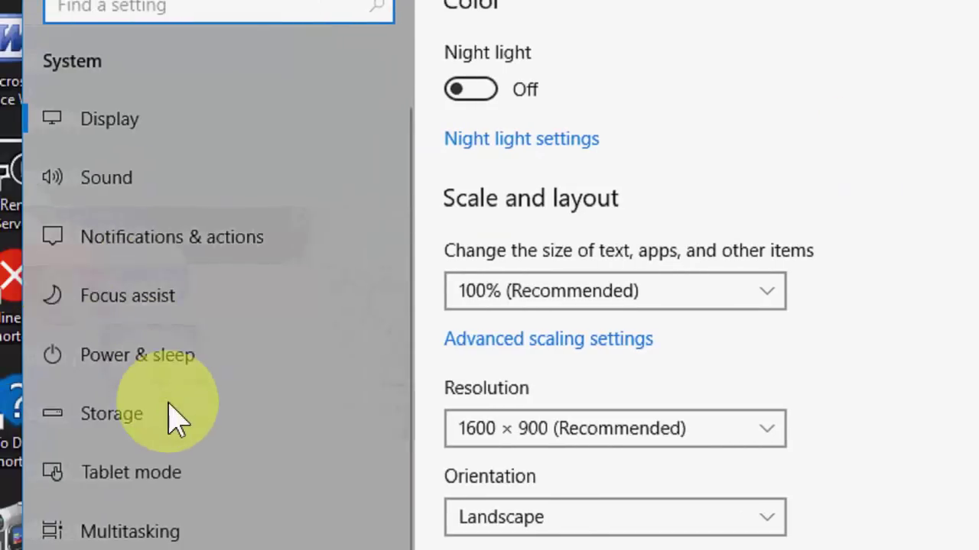
{"action": "left_click", "coordinate": [328, 426]}
Review the Storage sense options and start the Free up space now scan
{"action": "scroll", "coordinate": [851, 416], "scroll_direction": "down", "scroll_amount": 2}
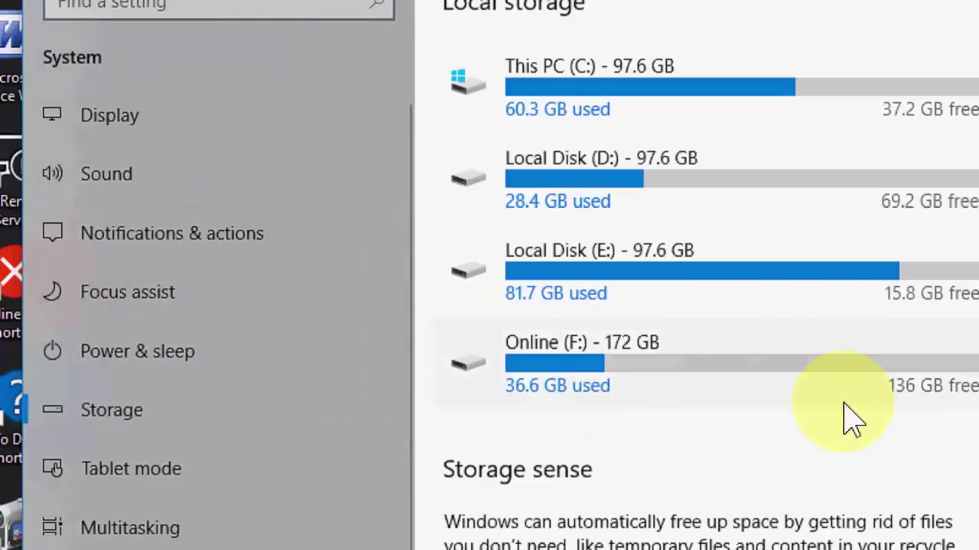
{"action": "scroll", "coordinate": [864, 432], "scroll_direction": "down", "scroll_amount": 4}
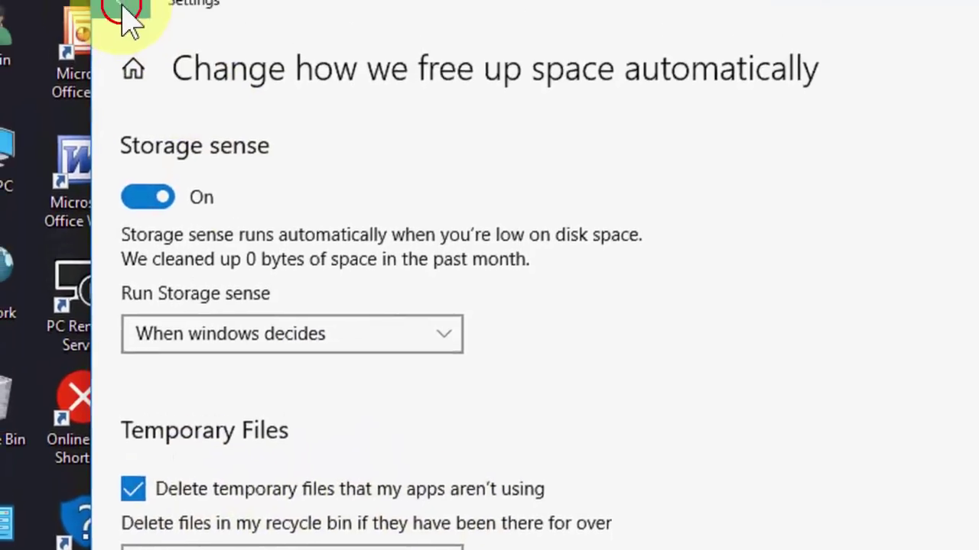
{"action": "left_click", "coordinate": [123, 12]}
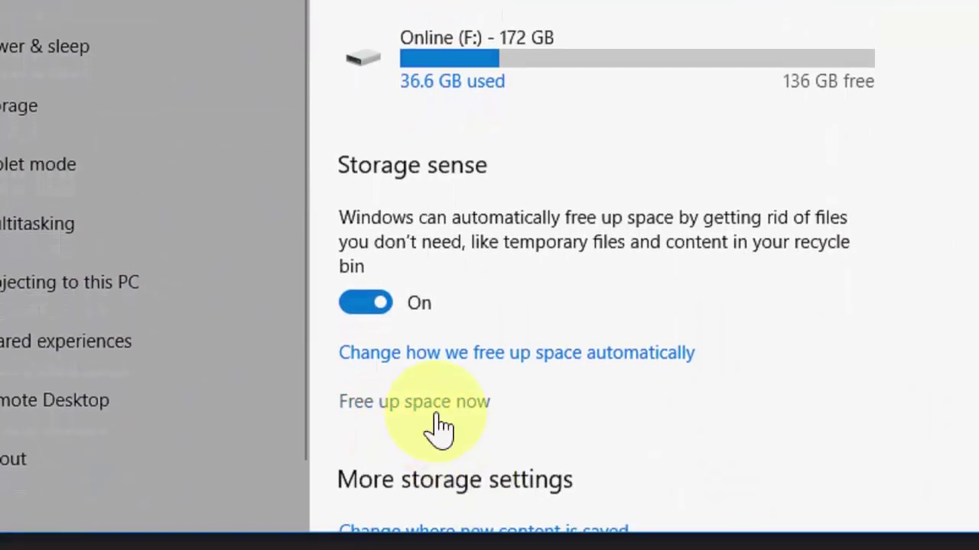
{"action": "left_click", "coordinate": [438, 412]}
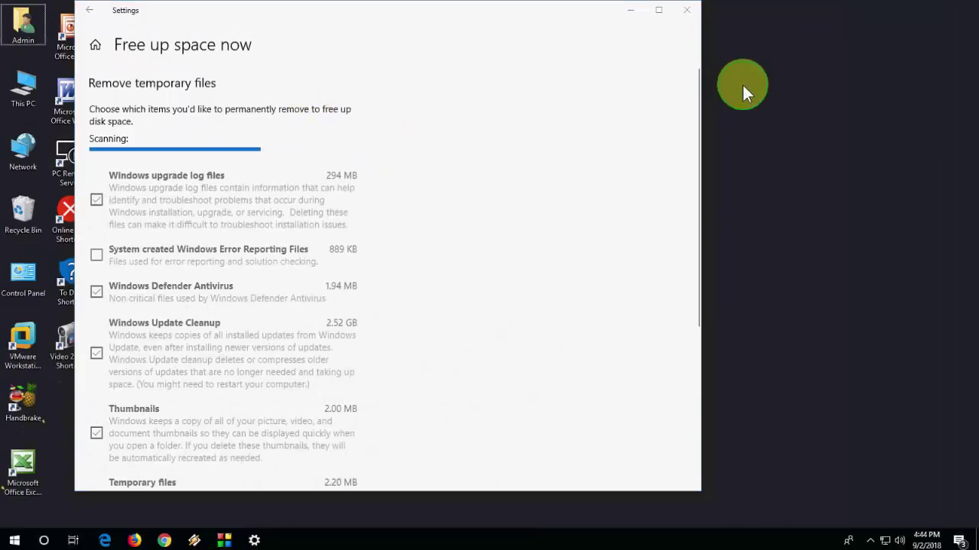
Close the Settings window and refresh the desktop twice
{"action": "left_click", "coordinate": [691, 13]}
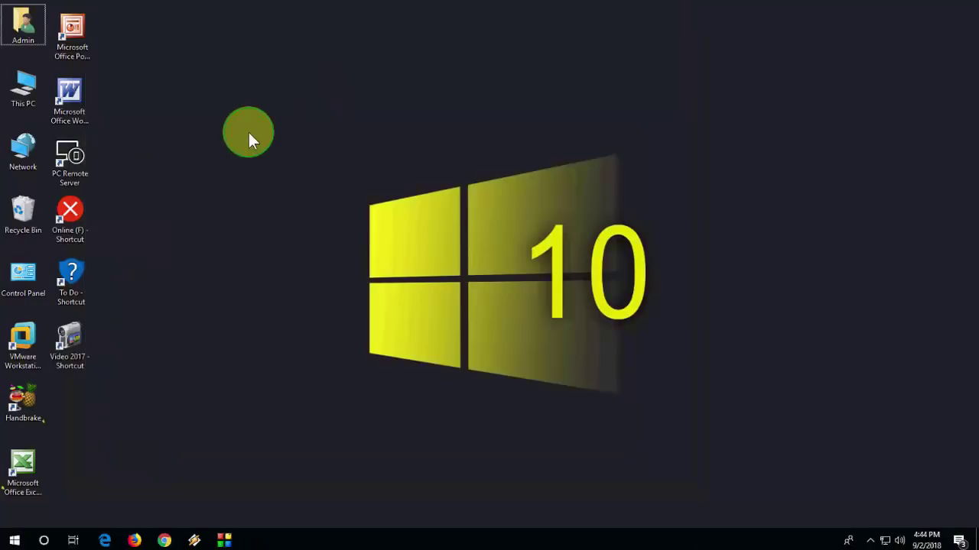
{"action": "right_click", "coordinate": [250, 135]}
{"action": "left_click", "coordinate": [258, 146]}
{"action": "right_click", "coordinate": [259, 146]}
{"action": "left_click", "coordinate": [285, 182]}
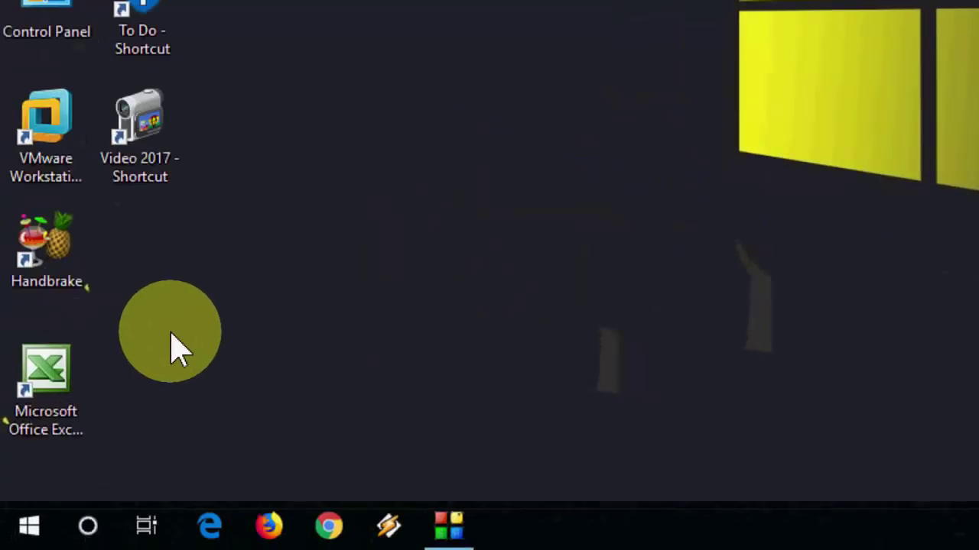
Open Services and set Background Intelligent Transfer Service's startup type to Disabled
{"action": "key", "text": "super"}
{"action": "type", "text": "servic"}
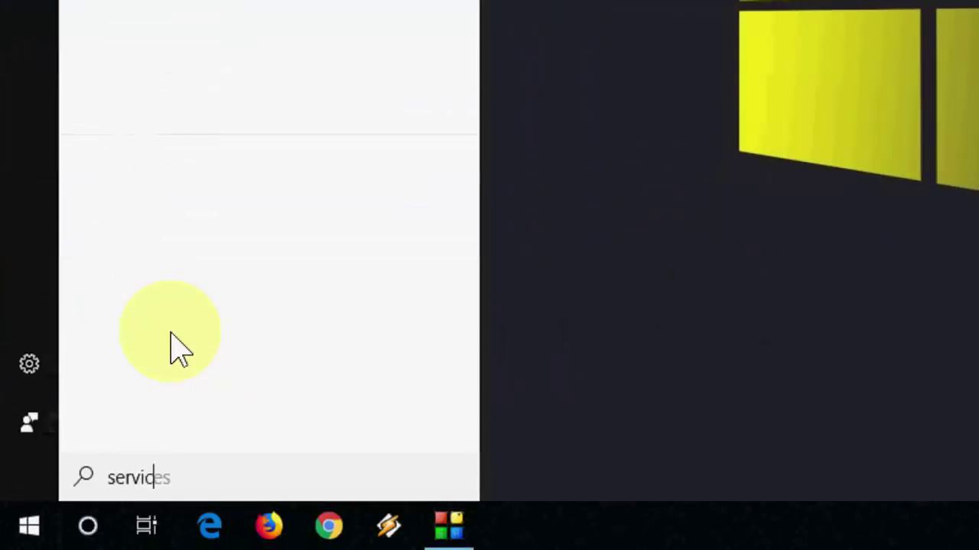
{"action": "type", "text": "es"}
{"action": "left_click", "coordinate": [284, 107]}
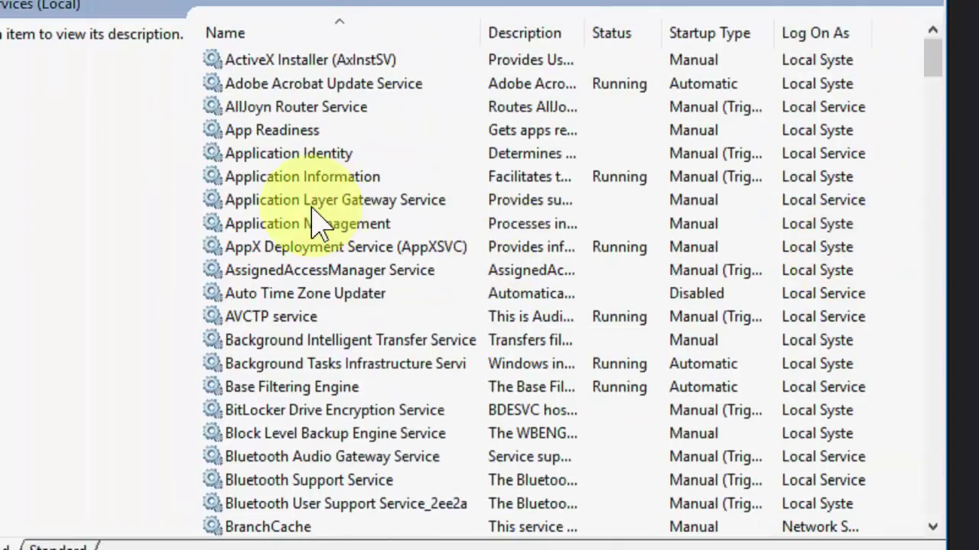
{"action": "left_click", "coordinate": [306, 207]}
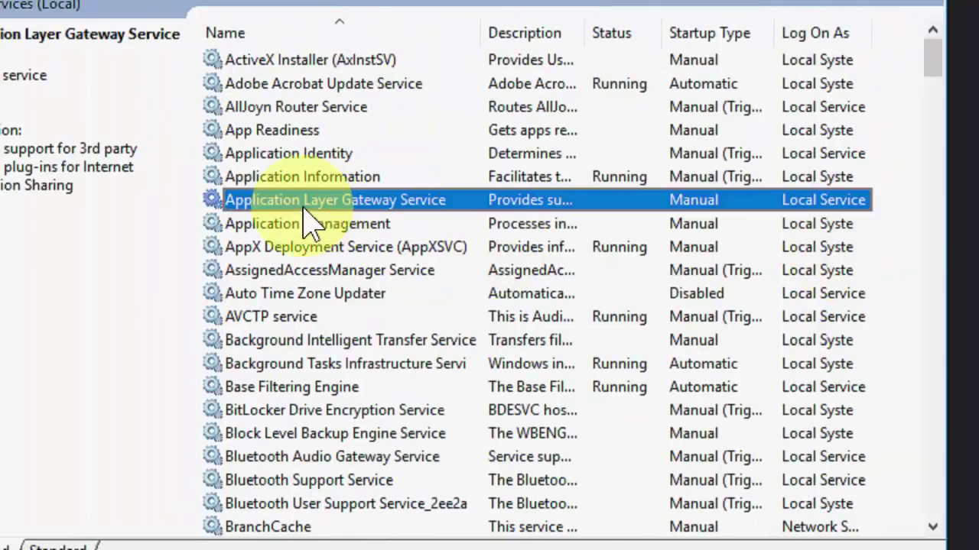
{"action": "key", "text": "b"}
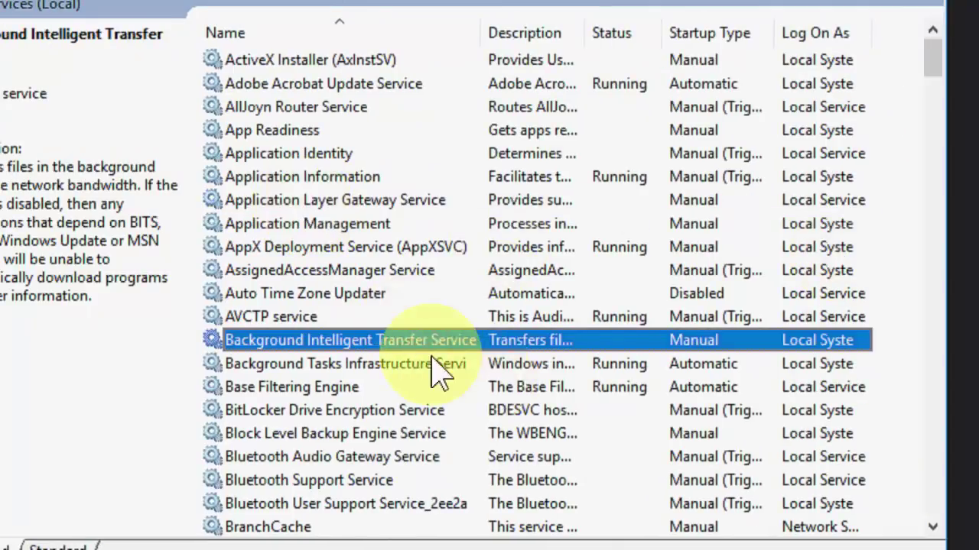
{"action": "double_click", "coordinate": [428, 344]}
{"action": "left_click", "coordinate": [316, 229]}
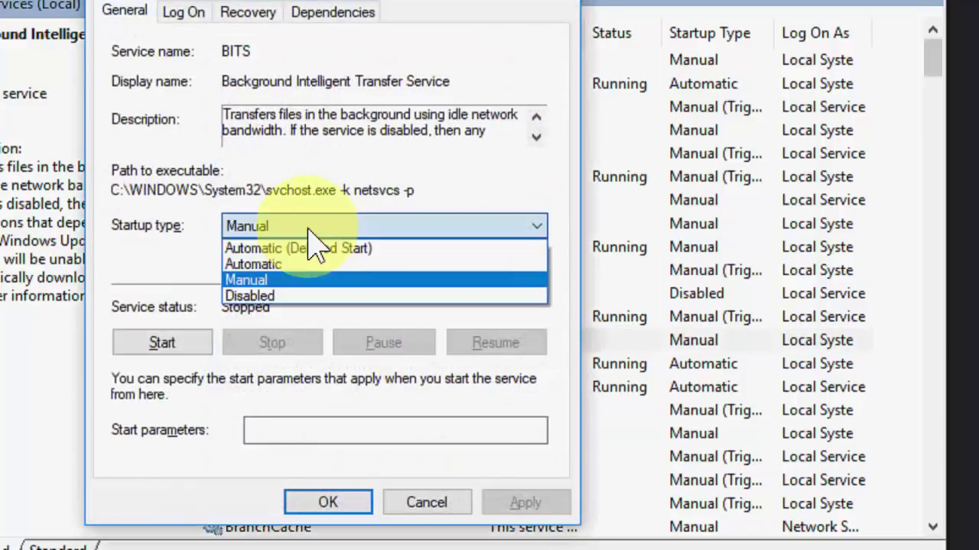
{"action": "left_click", "coordinate": [291, 296]}
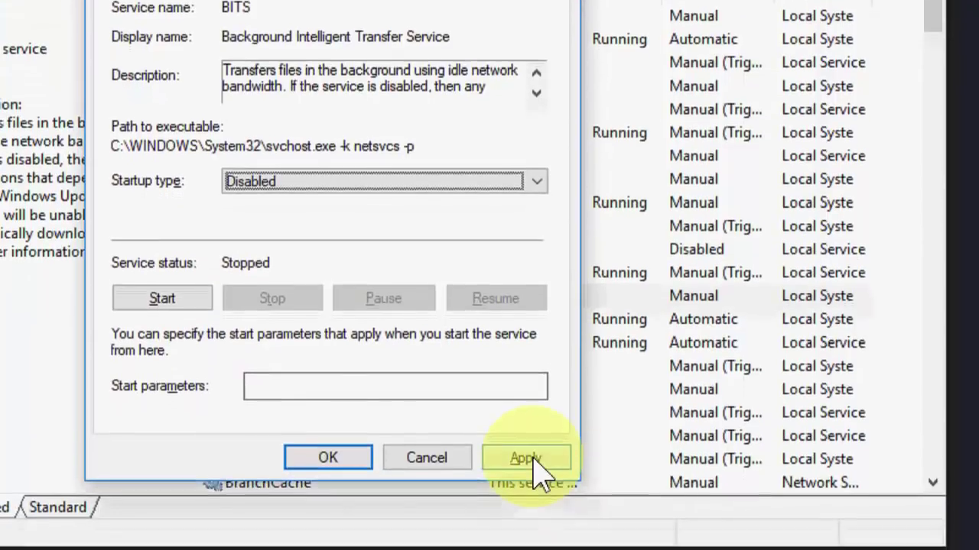
{"action": "left_click", "coordinate": [457, 452]}
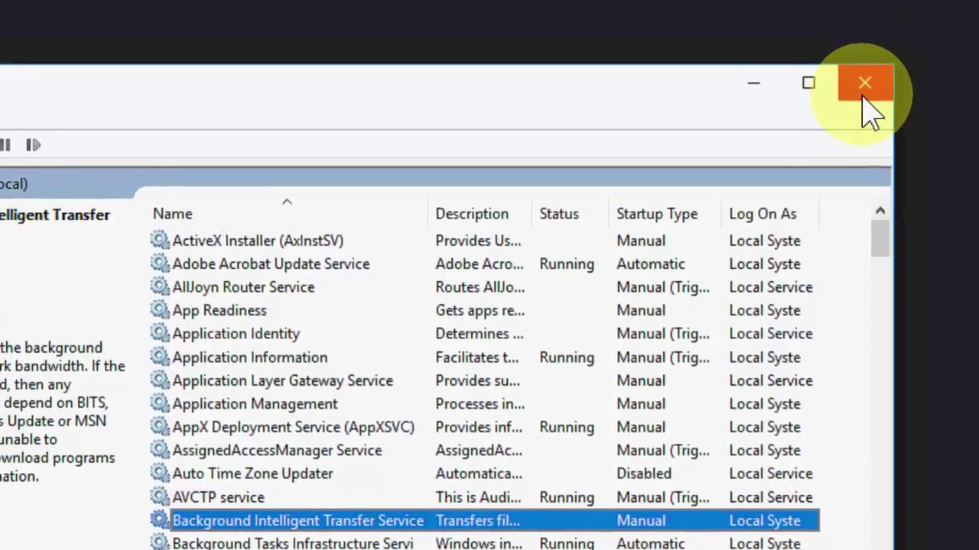
Close Services and then Command Prompt after 'powercfg /hibernate off', refreshing the desktop after each
{"action": "left_click", "coordinate": [864, 86]}
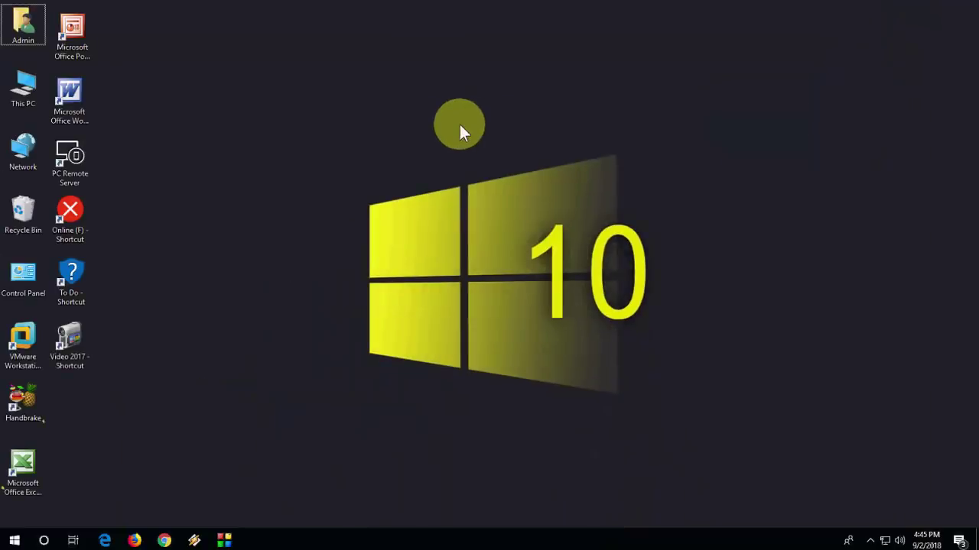
{"action": "right_click", "coordinate": [352, 127]}
{"action": "left_click", "coordinate": [367, 160]}
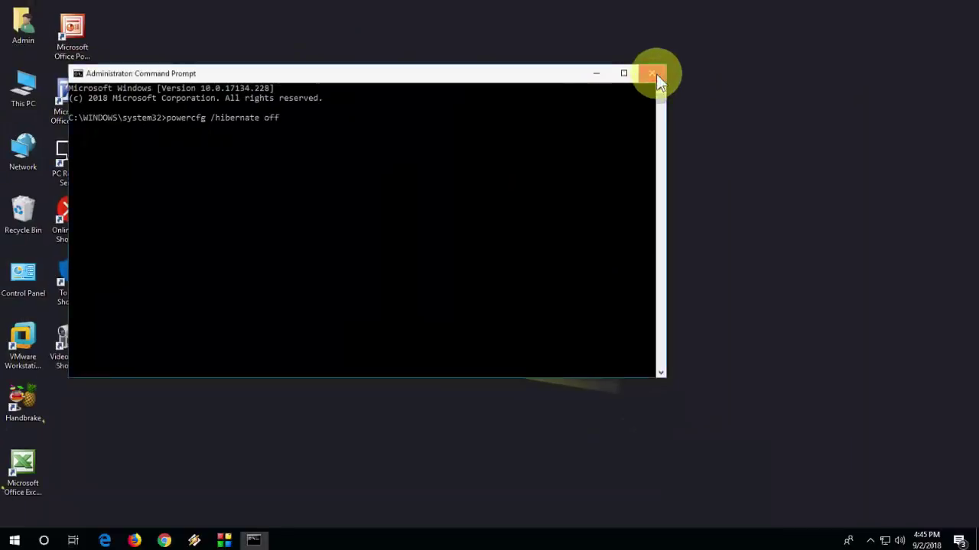
{"action": "left_click", "coordinate": [651, 73]}
{"action": "right_click", "coordinate": [426, 91]}
{"action": "left_click", "coordinate": [452, 123]}
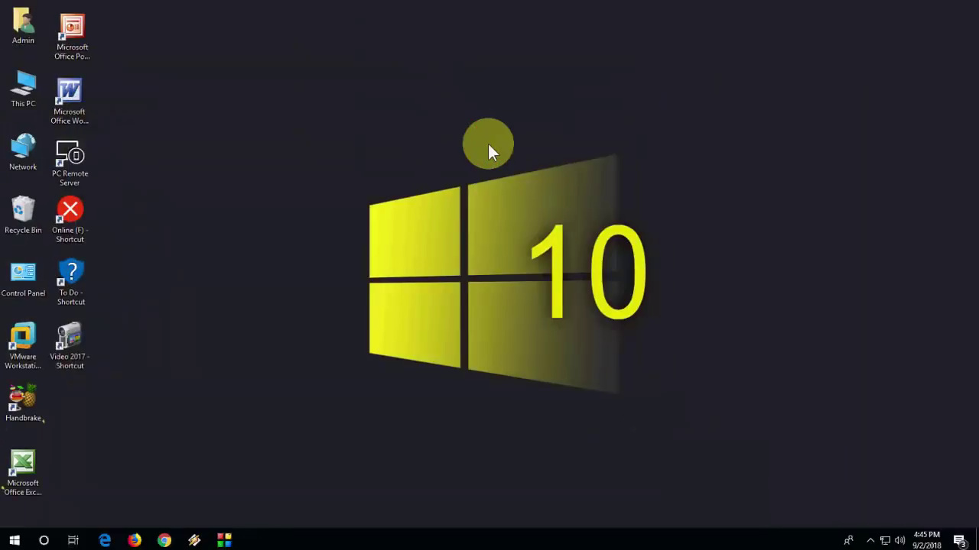
Search Start for 'cmd' to list Command Prompt again
{"action": "key", "text": "super+r"}
{"action": "key", "text": "Escape"}
{"action": "key", "text": "super"}
{"action": "type", "text": "cmd"}
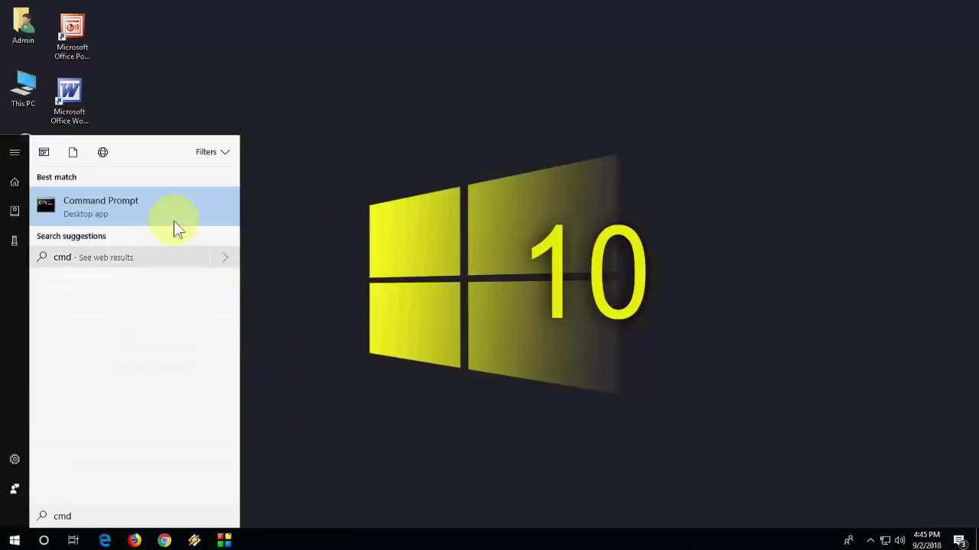
Run Command Prompt as administrator with 'sfc /scannow', then close it
{"action": "right_click", "coordinate": [157, 203]}
{"action": "left_click", "coordinate": [347, 217]}
{"action": "type", "text": "sfc /scannow"}
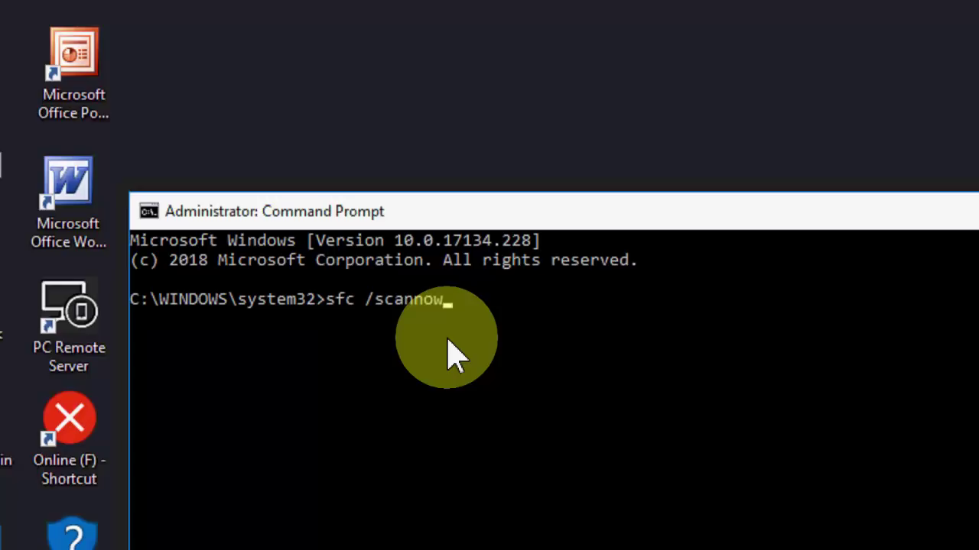
{"action": "left_click", "coordinate": [545, 129]}
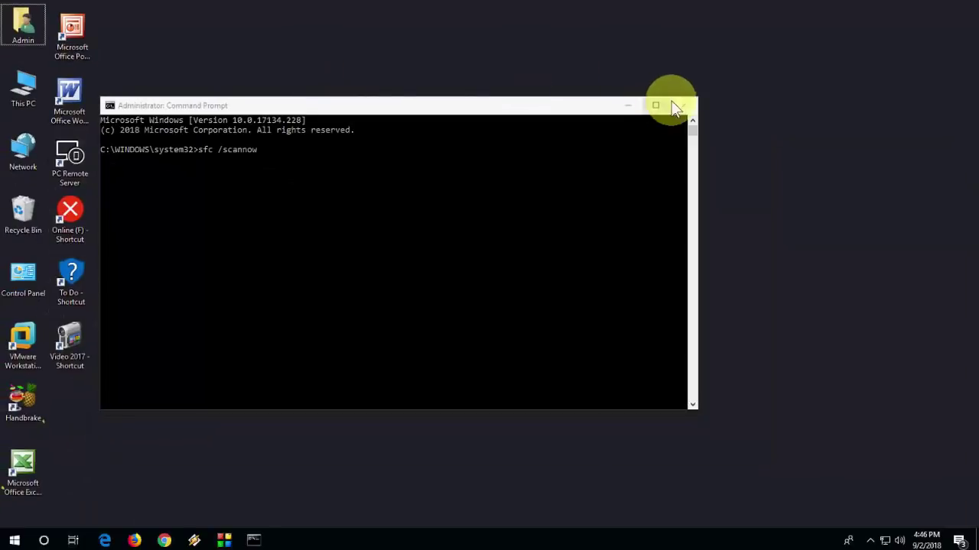
{"action": "left_click", "coordinate": [684, 103]}
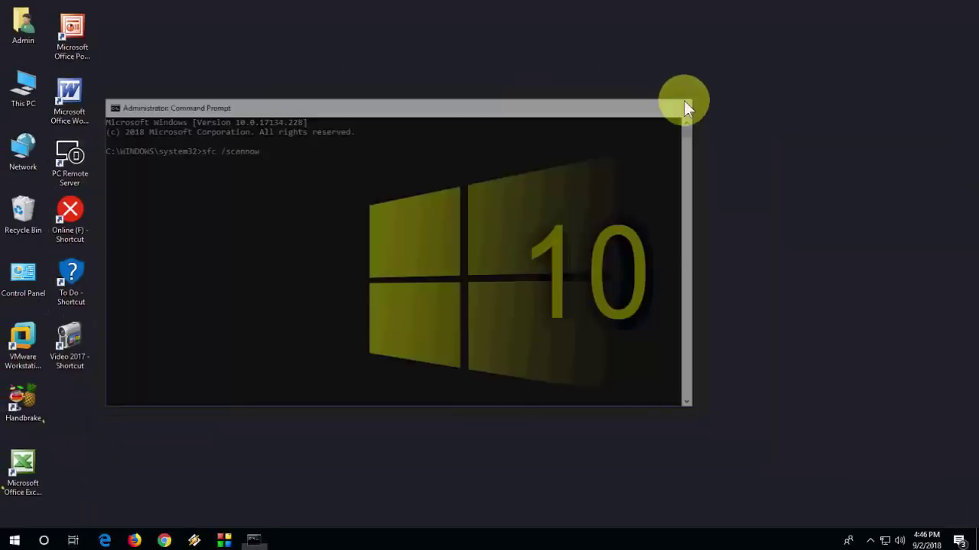
Refresh the desktop and permanently empty the Recycle Bin
{"action": "right_click", "coordinate": [251, 92]}
{"action": "left_click", "coordinate": [280, 127]}
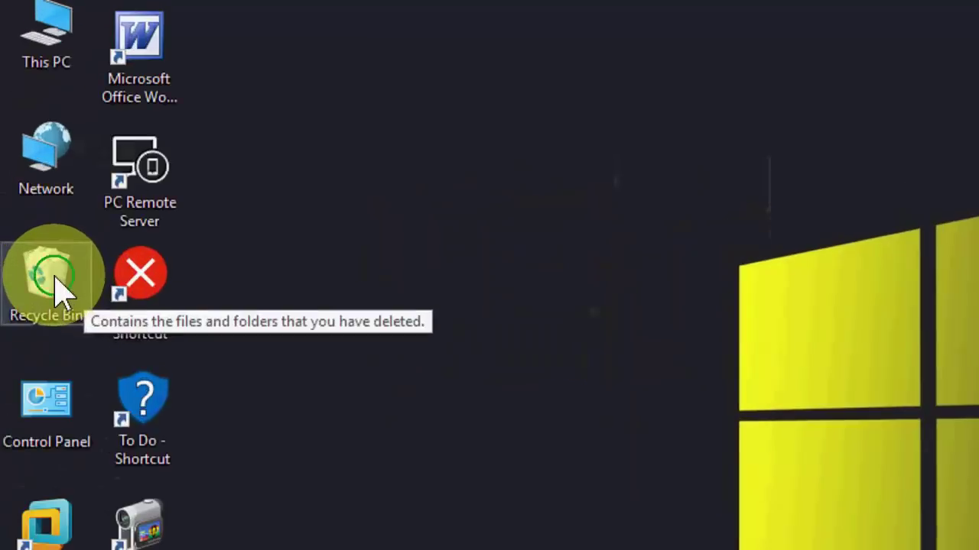
{"action": "right_click", "coordinate": [28, 218]}
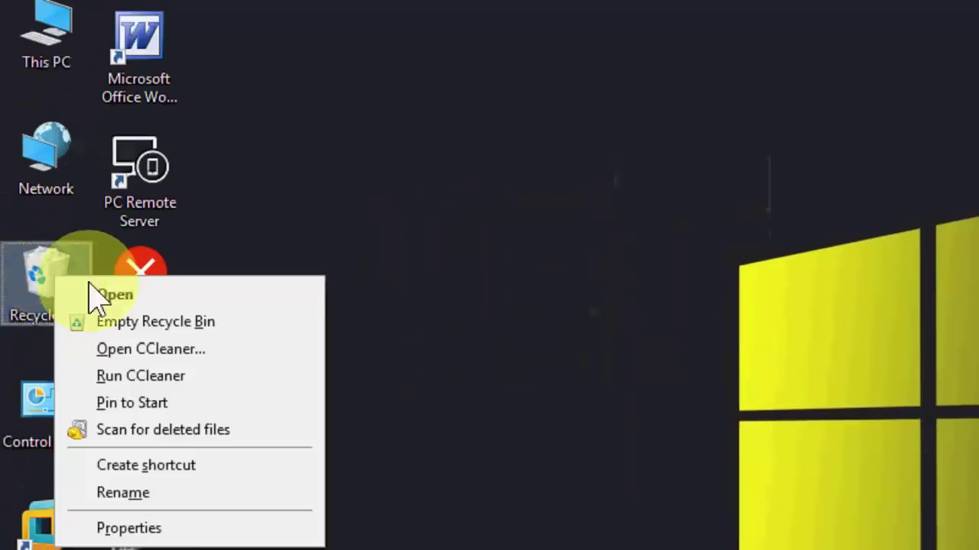
{"action": "left_click", "coordinate": [110, 232]}
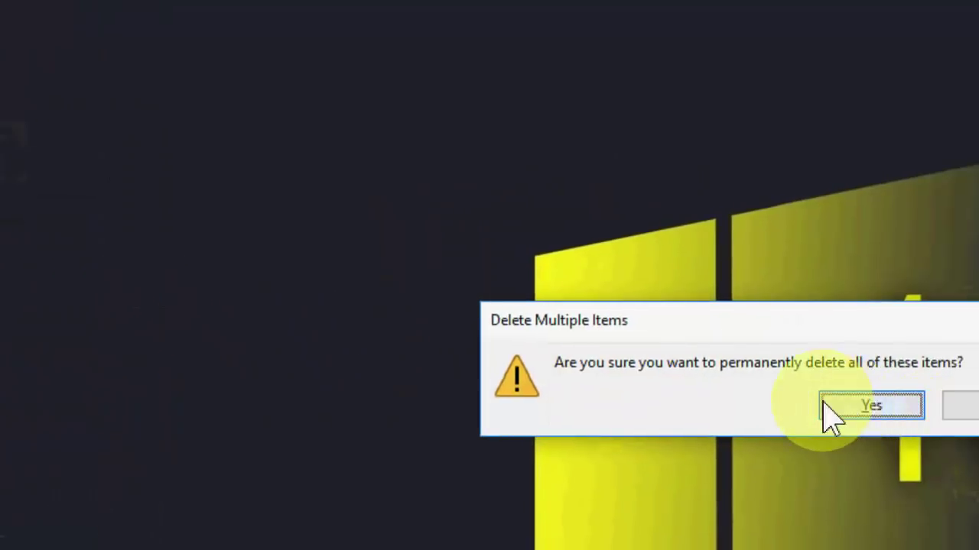
{"action": "left_click", "coordinate": [826, 403]}
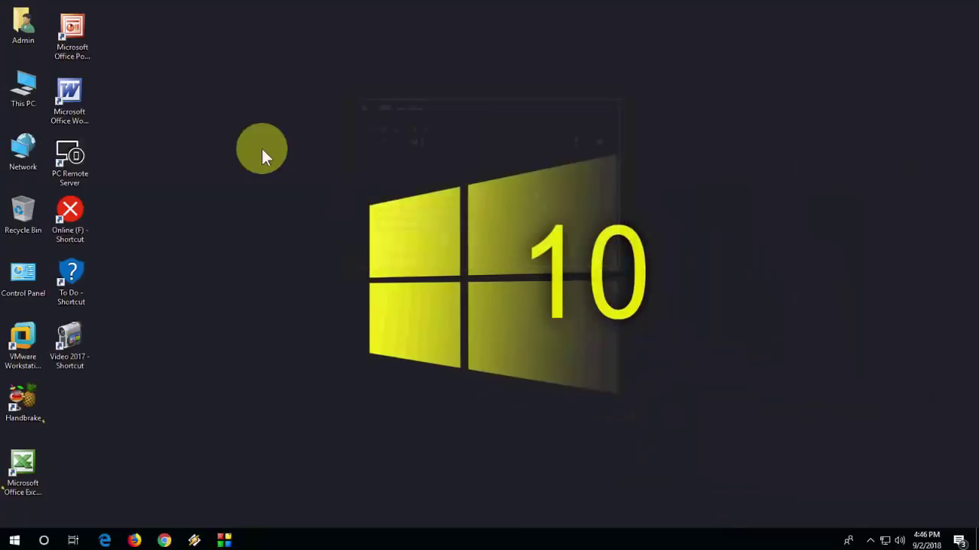
Open This PC and the Windows 10 (C:) drive, then close Explorer
{"action": "right_click", "coordinate": [258, 166]}
{"action": "left_click", "coordinate": [291, 177]}
{"action": "double_click", "coordinate": [40, 111]}
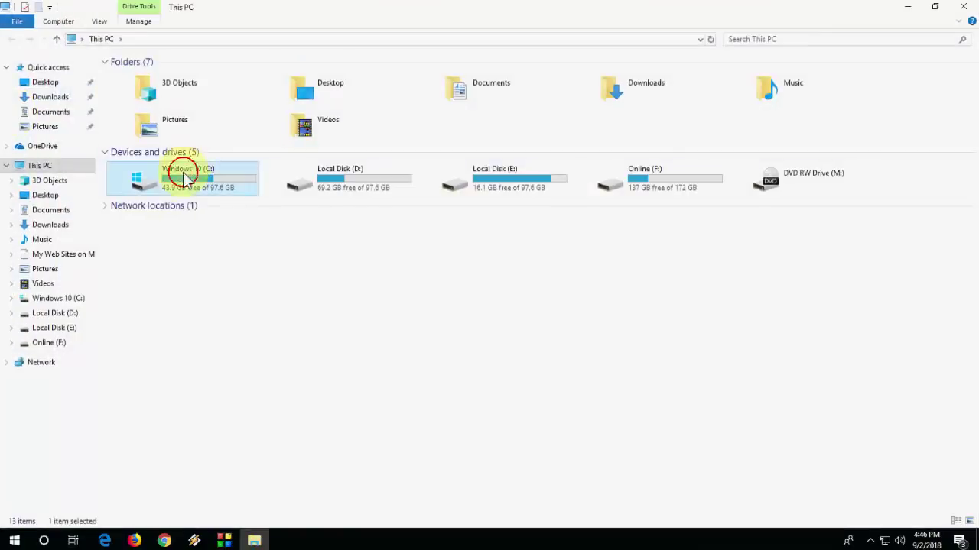
{"action": "double_click", "coordinate": [181, 176]}
{"action": "key", "text": "alt+F4"}
Open and dismiss the Start menu and the desktop menu
{"action": "left_click", "coordinate": [14, 540]}
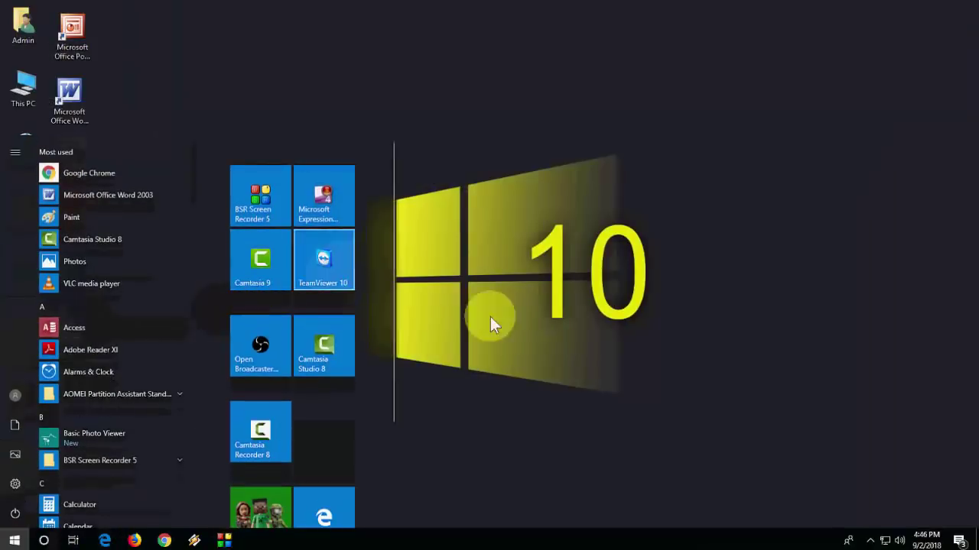
{"action": "scroll", "coordinate": [213, 340], "scroll_direction": "down", "scroll_amount": 5}
{"action": "left_click", "coordinate": [517, 244]}
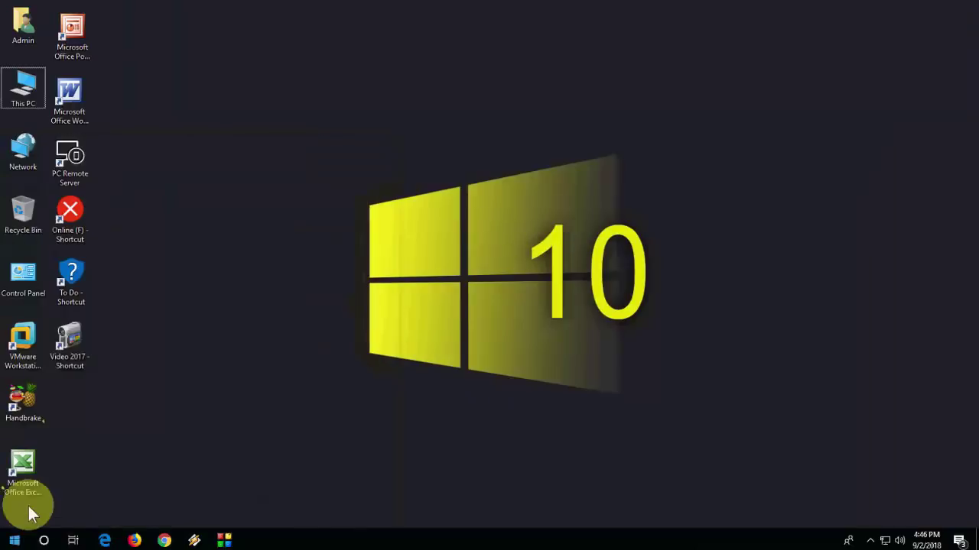
{"action": "key", "text": "alt+F4"}
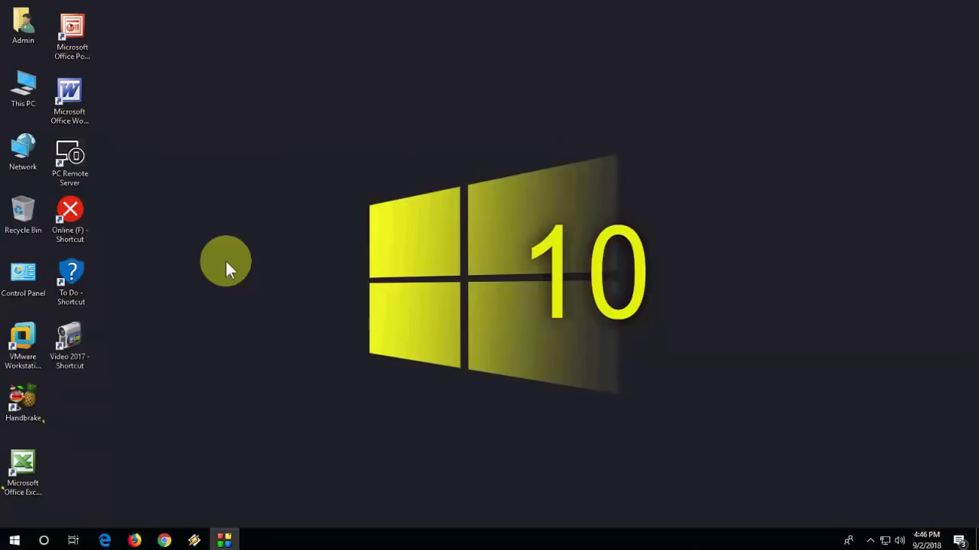
{"action": "right_click", "coordinate": [249, 249]}
{"action": "left_click", "coordinate": [211, 246]}
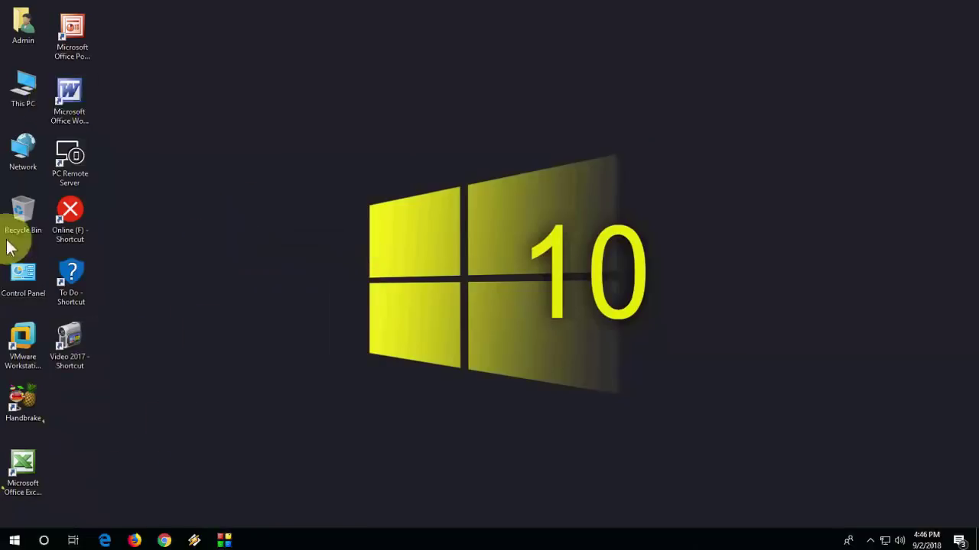
Open and close the Admin folder, then reopen This PC
{"action": "left_click", "coordinate": [23, 402]}
{"action": "double_click", "coordinate": [21, 27]}
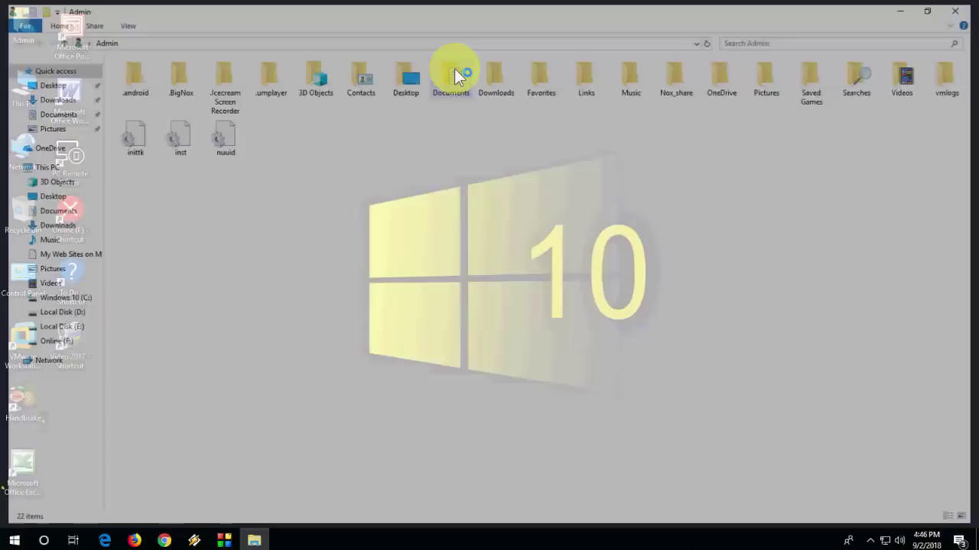
{"action": "left_click", "coordinate": [965, 7]}
{"action": "double_click", "coordinate": [20, 90]}
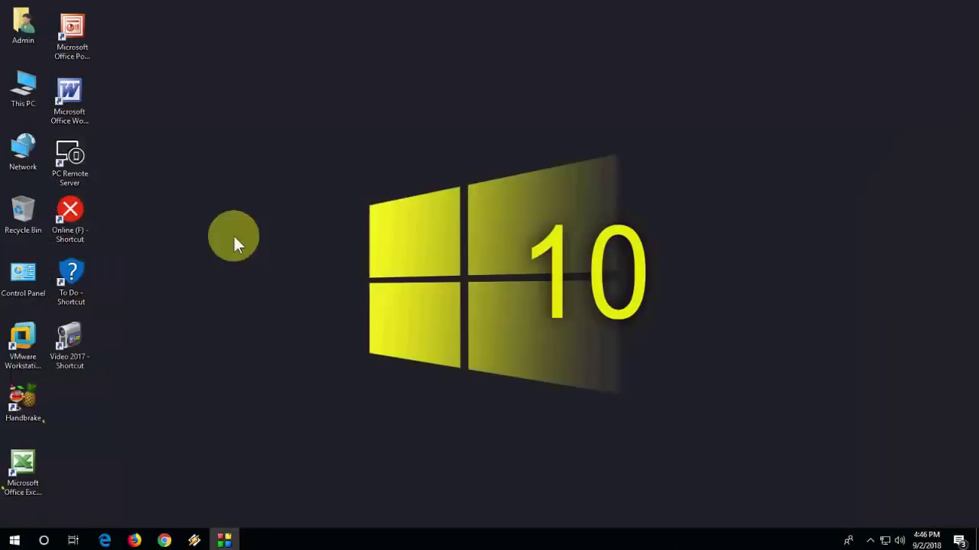